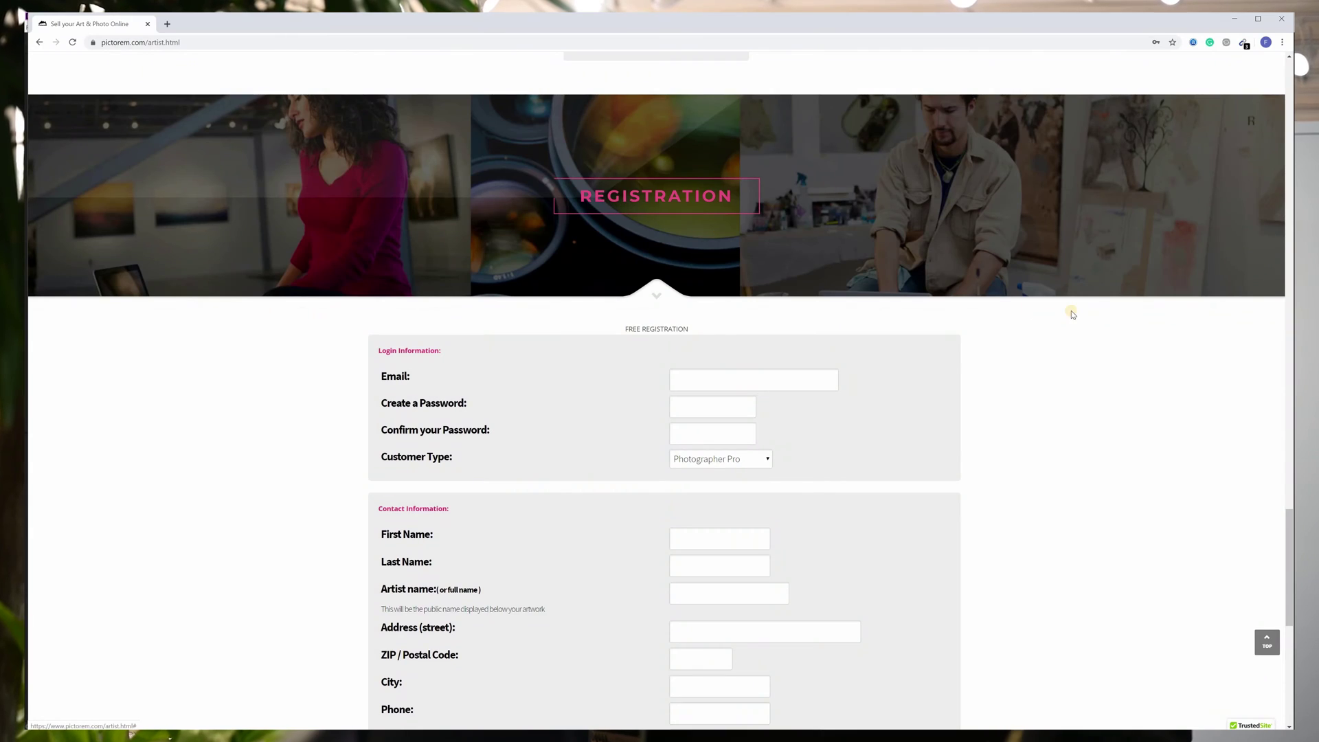
Scroll down the registration form and select the Artist name field label.
scroll(1054, 325, down, 2)
scroll(1054, 325, down, 2)
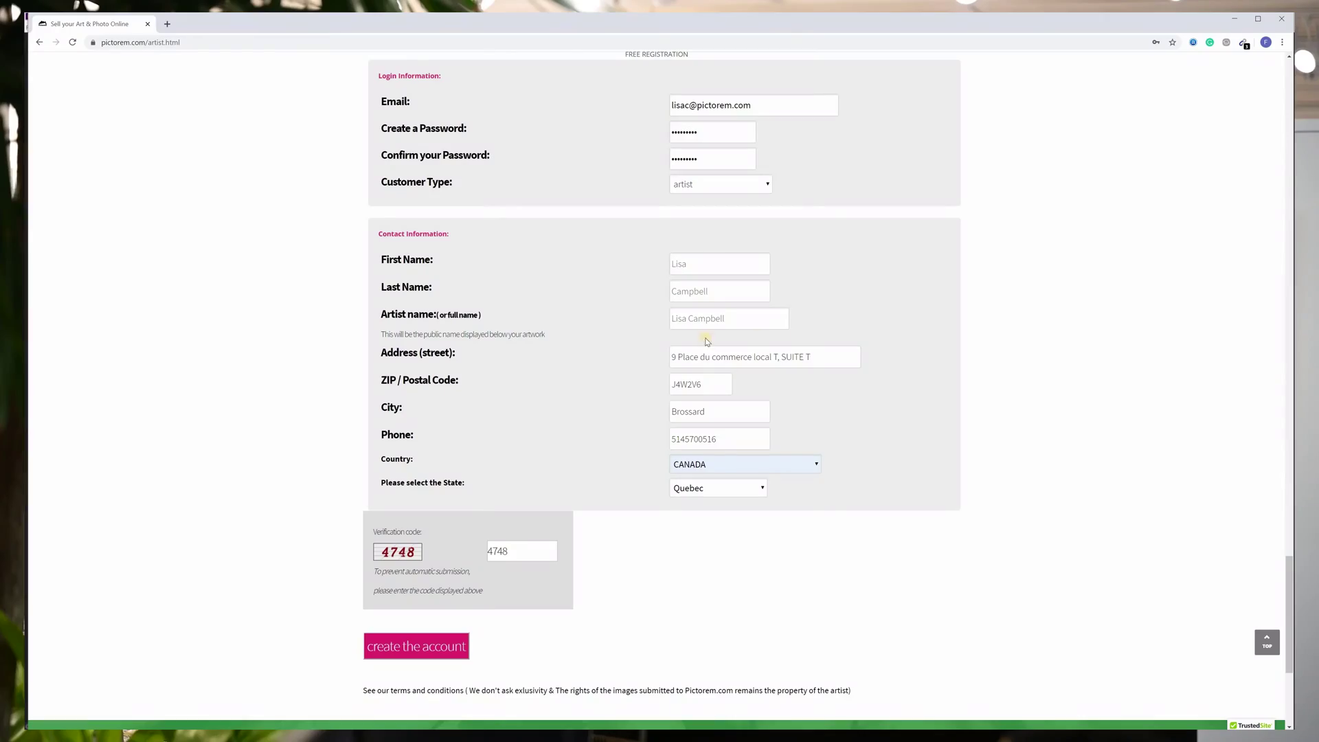
drag(388, 314, 506, 317)
click(430, 315)
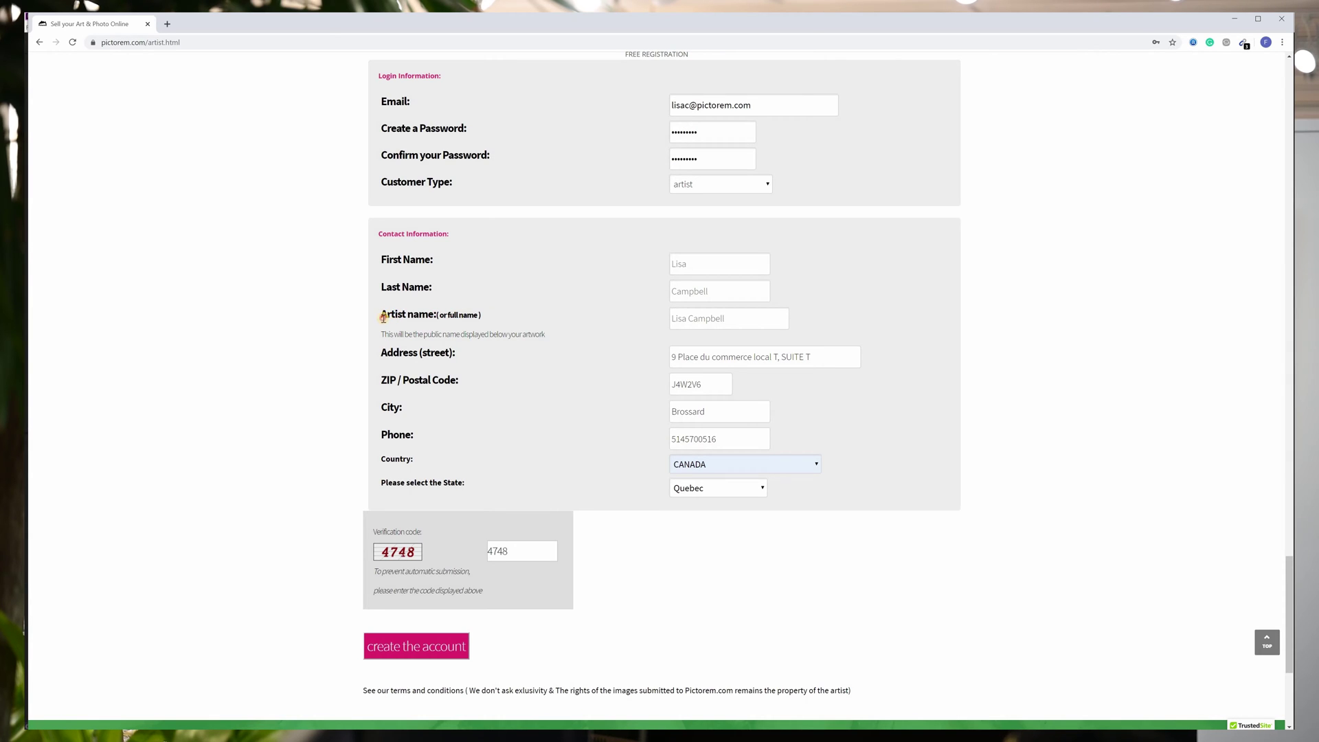
triple_click(383, 313)
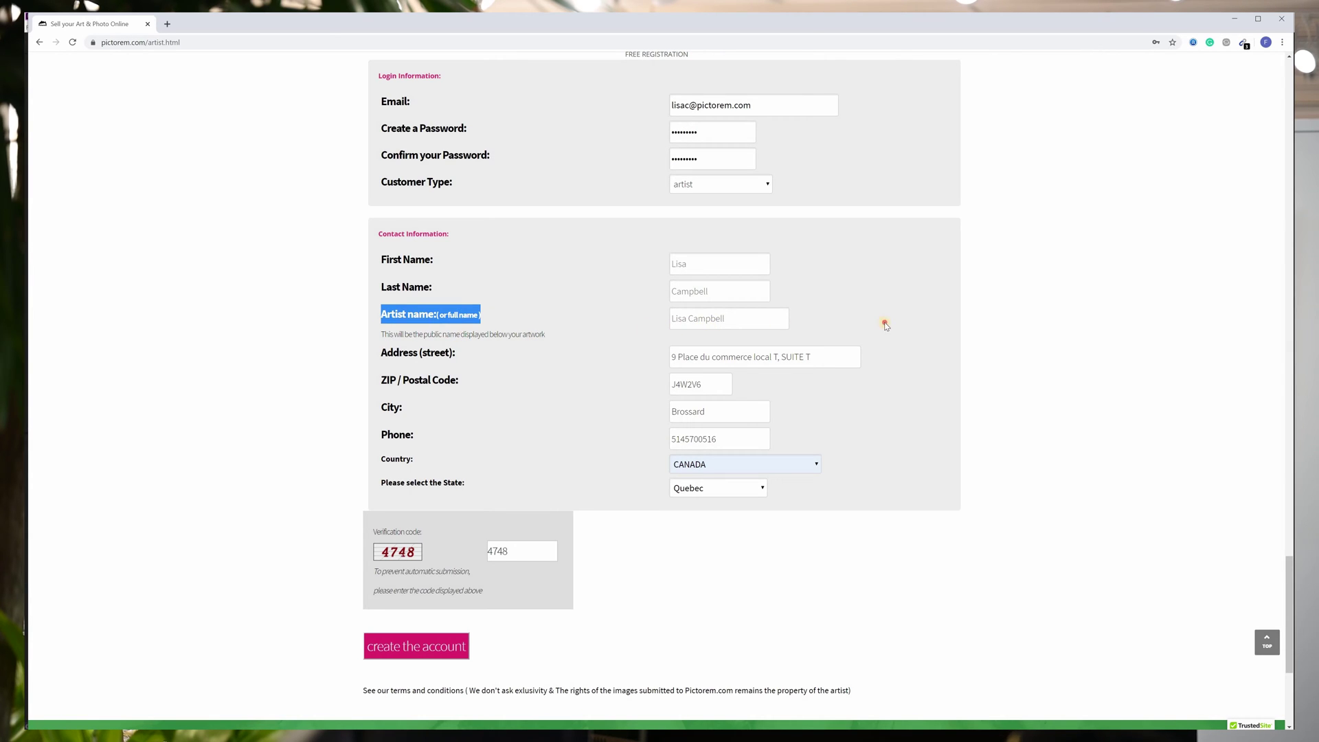
click(678, 323)
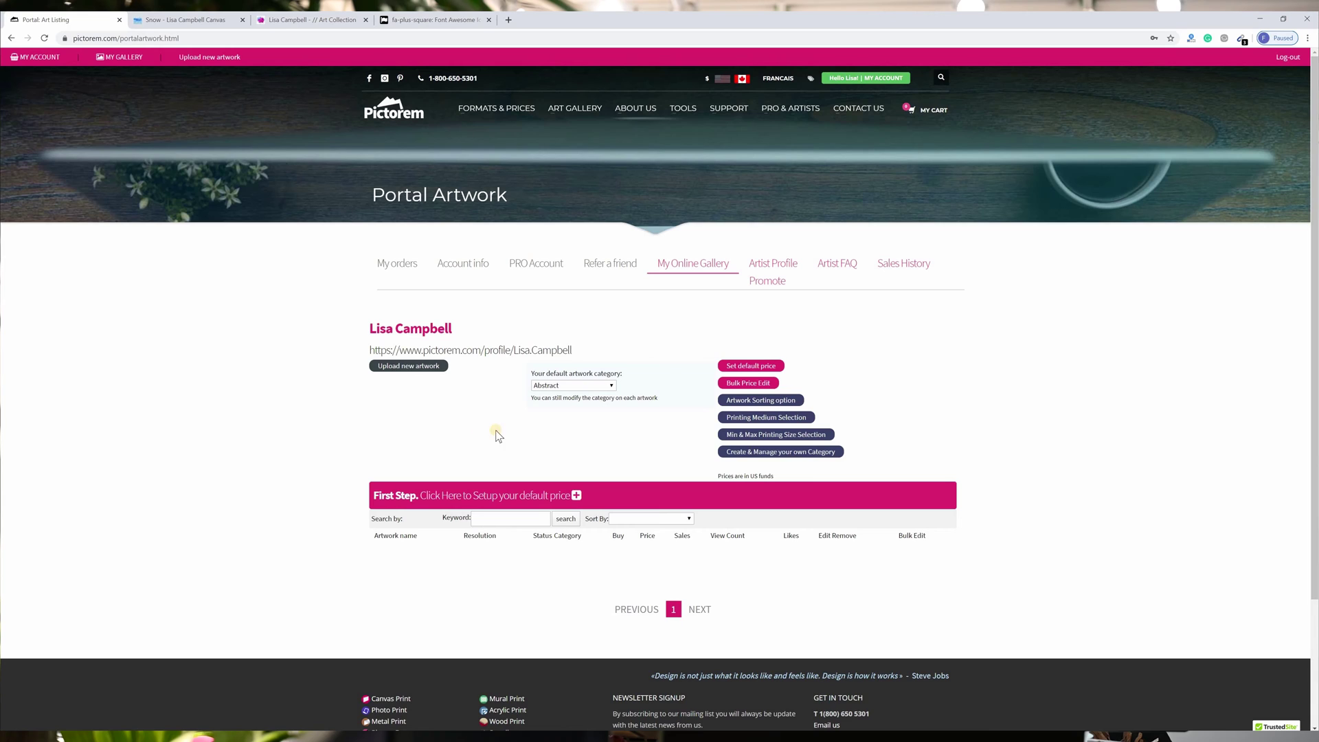
Open the gallery's Bulk Price Edit options.
click(533, 496)
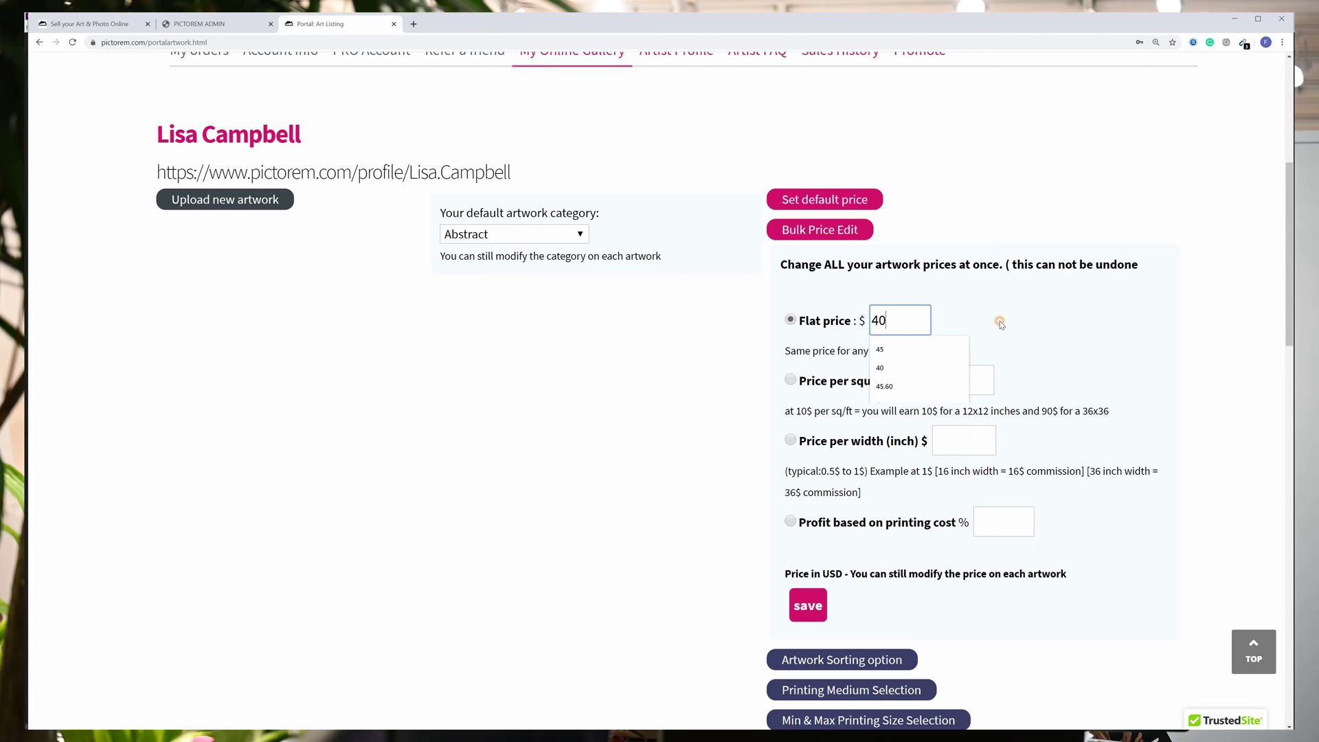
Price artworks at $10 per square foot and $2 per inch of width.
click(790, 380)
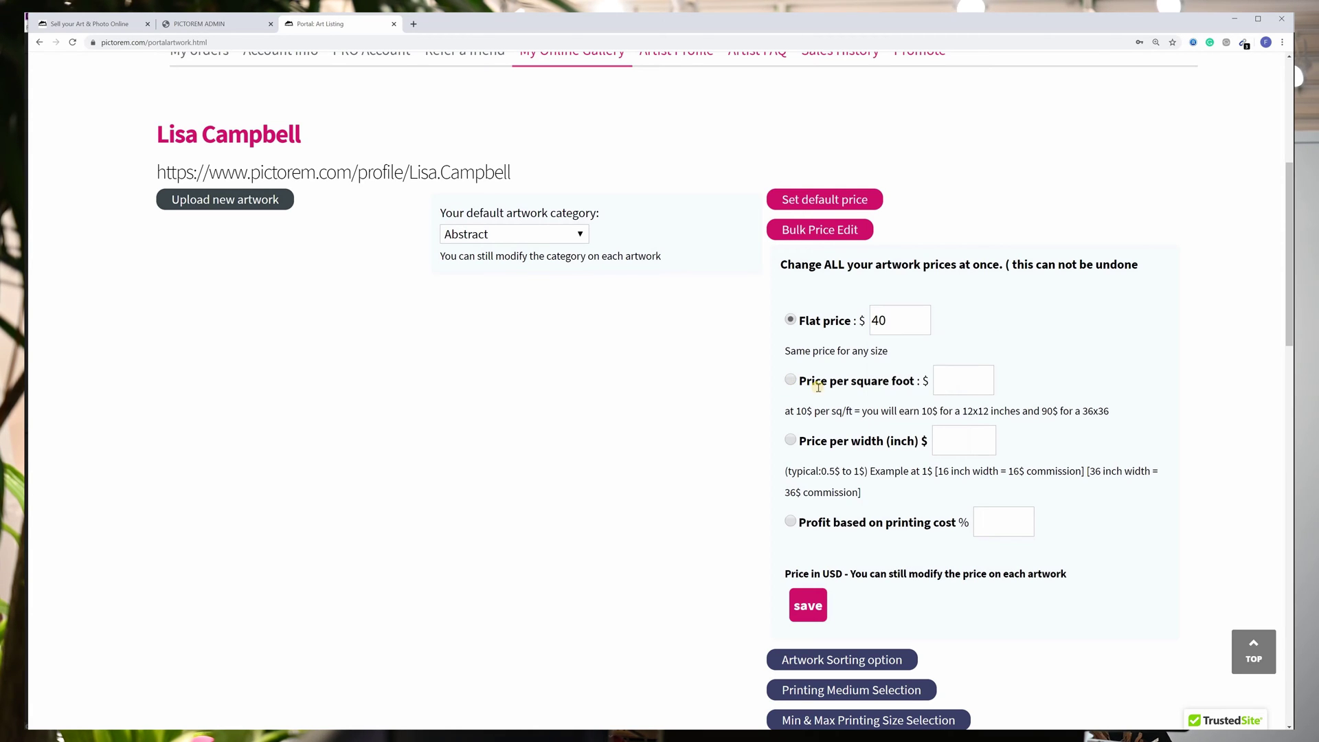
click(963, 383)
text(10)
click(1044, 375)
click(982, 443)
text(2)
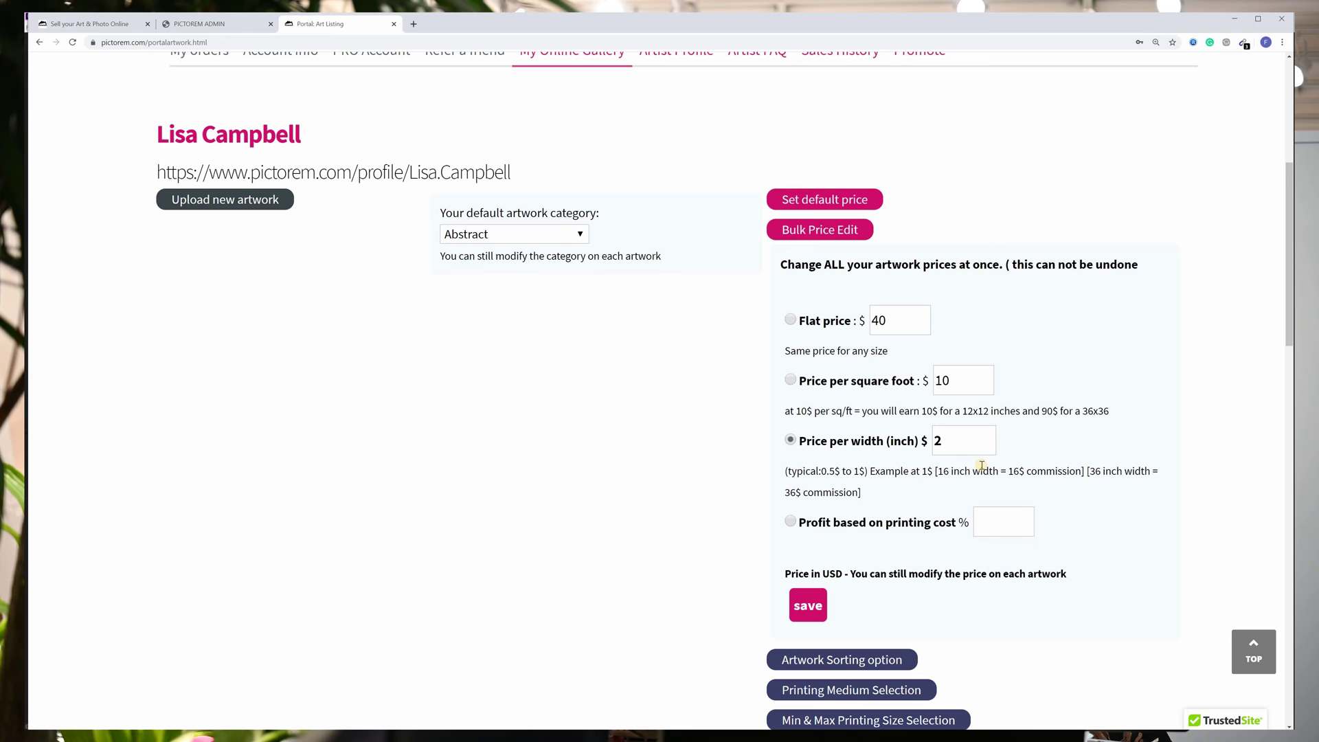
Set profit to 100% of printing cost, save the bulk prices, then go to Upload new artwork.
click(1010, 527)
click(1010, 527)
text(100)
click(986, 560)
click(808, 599)
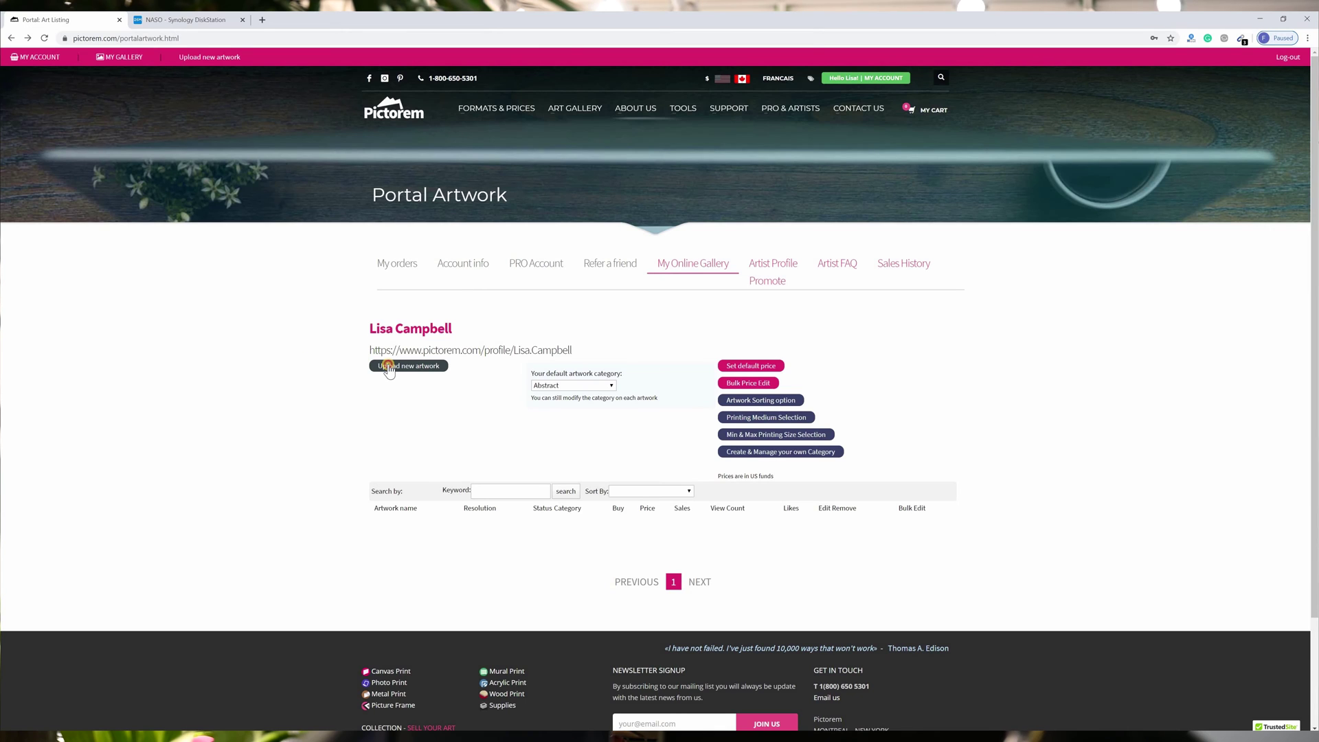
click(389, 366)
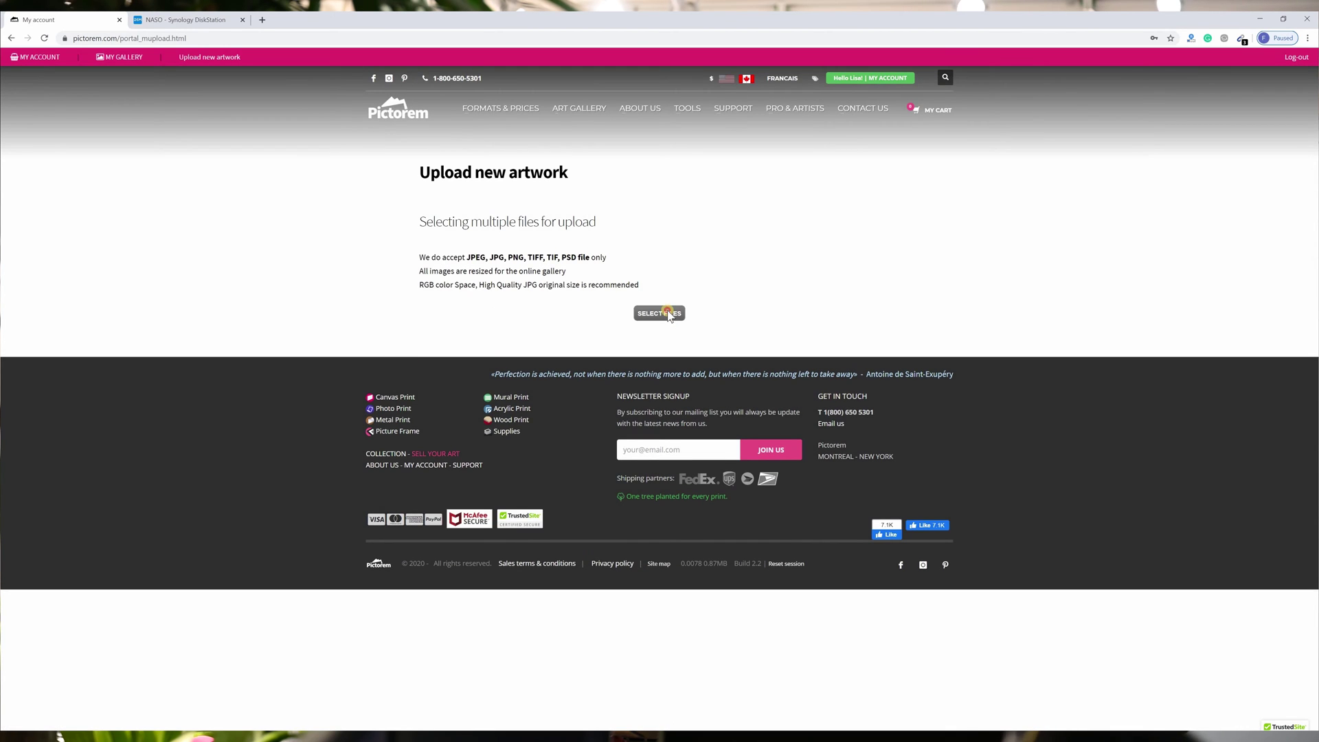
Select all 12 JPG artwork images in the downloads folder and upload them.
click(667, 313)
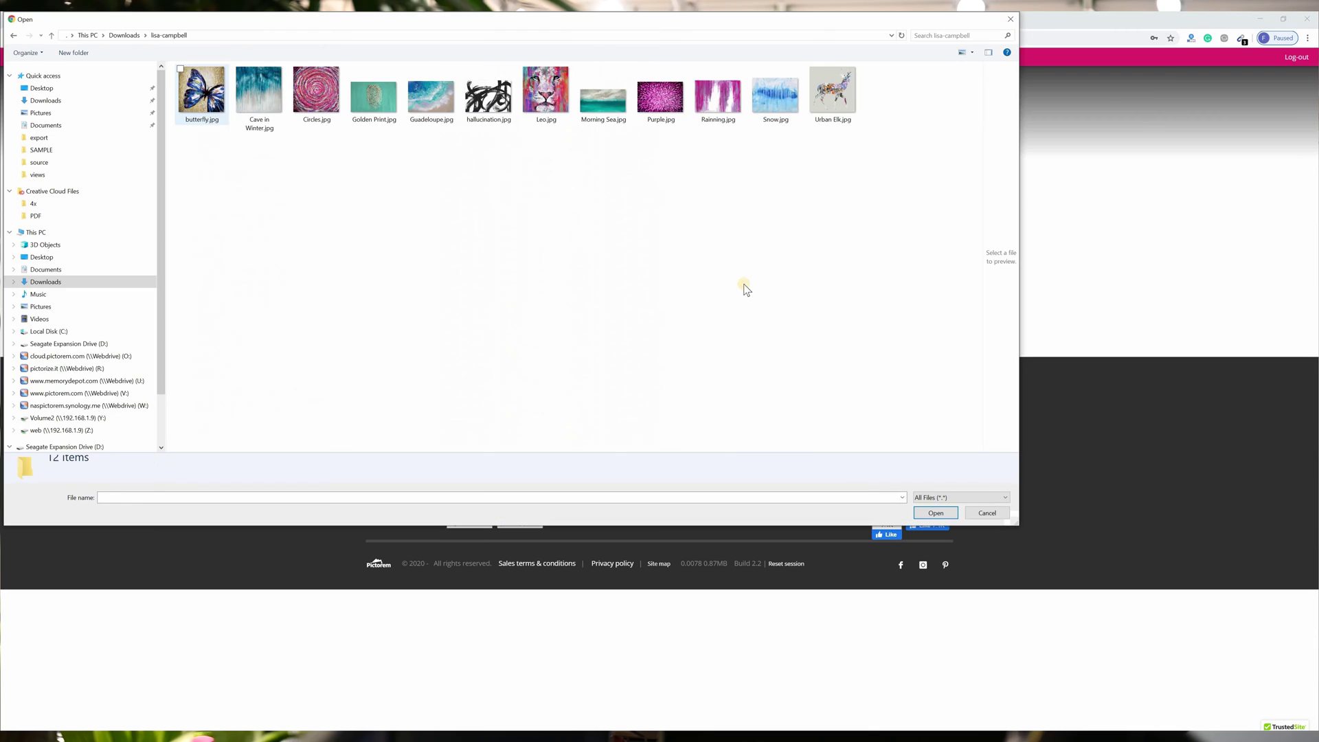
drag(884, 167, 192, 70)
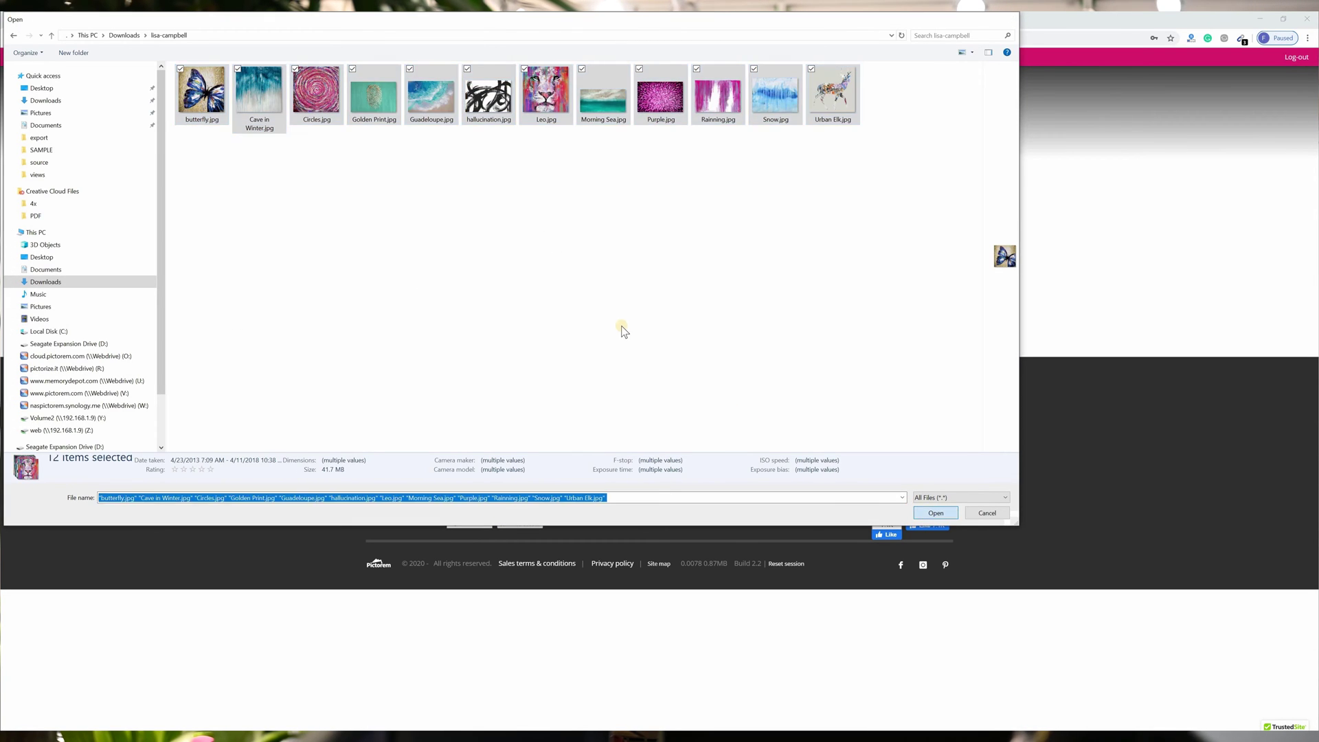
key(Return)
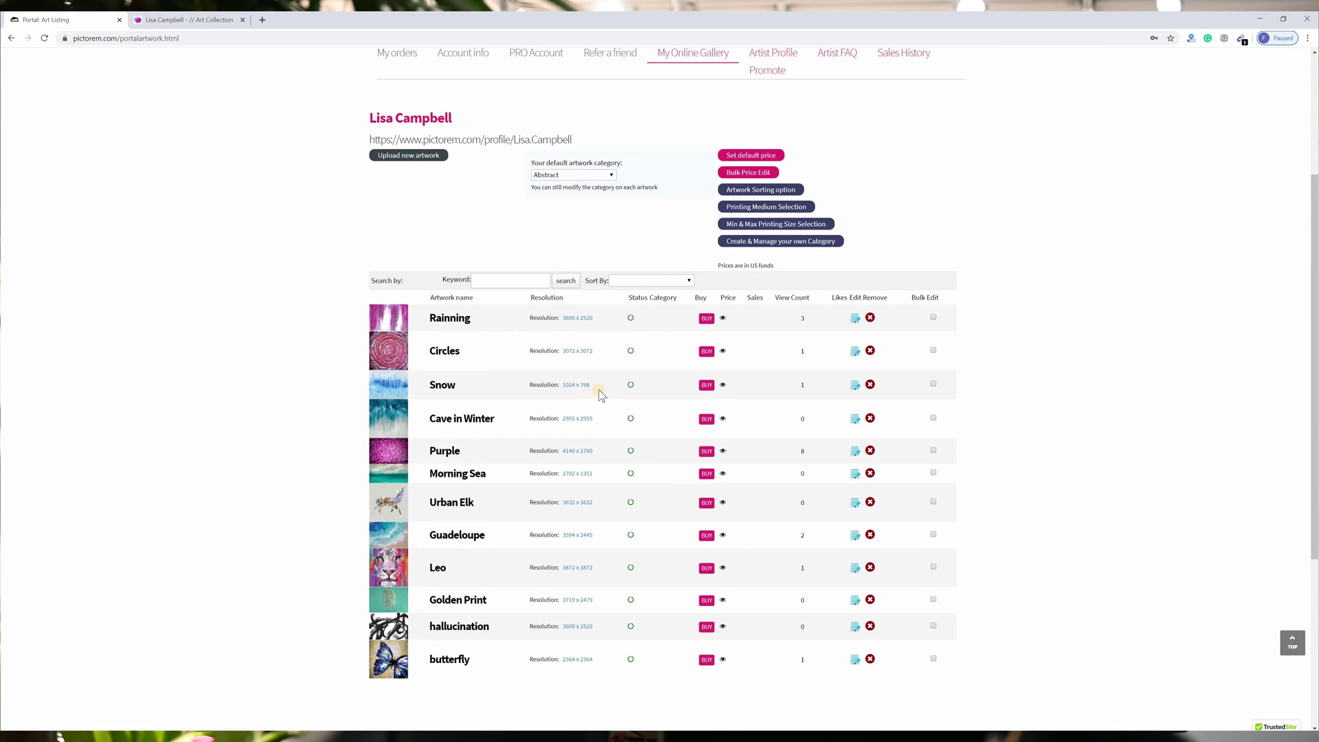
Open the Snow artwork's product page and scroll through it.
click(392, 383)
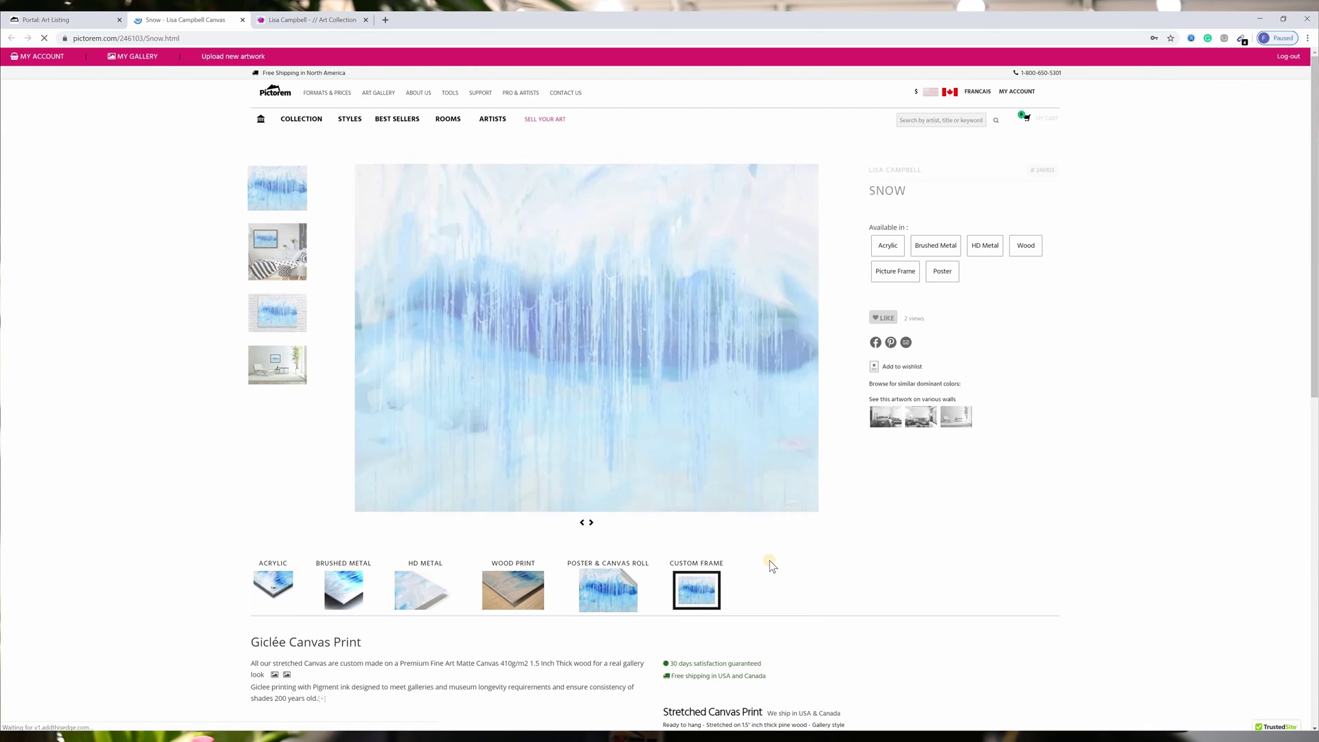
scroll(770, 565, down, 5)
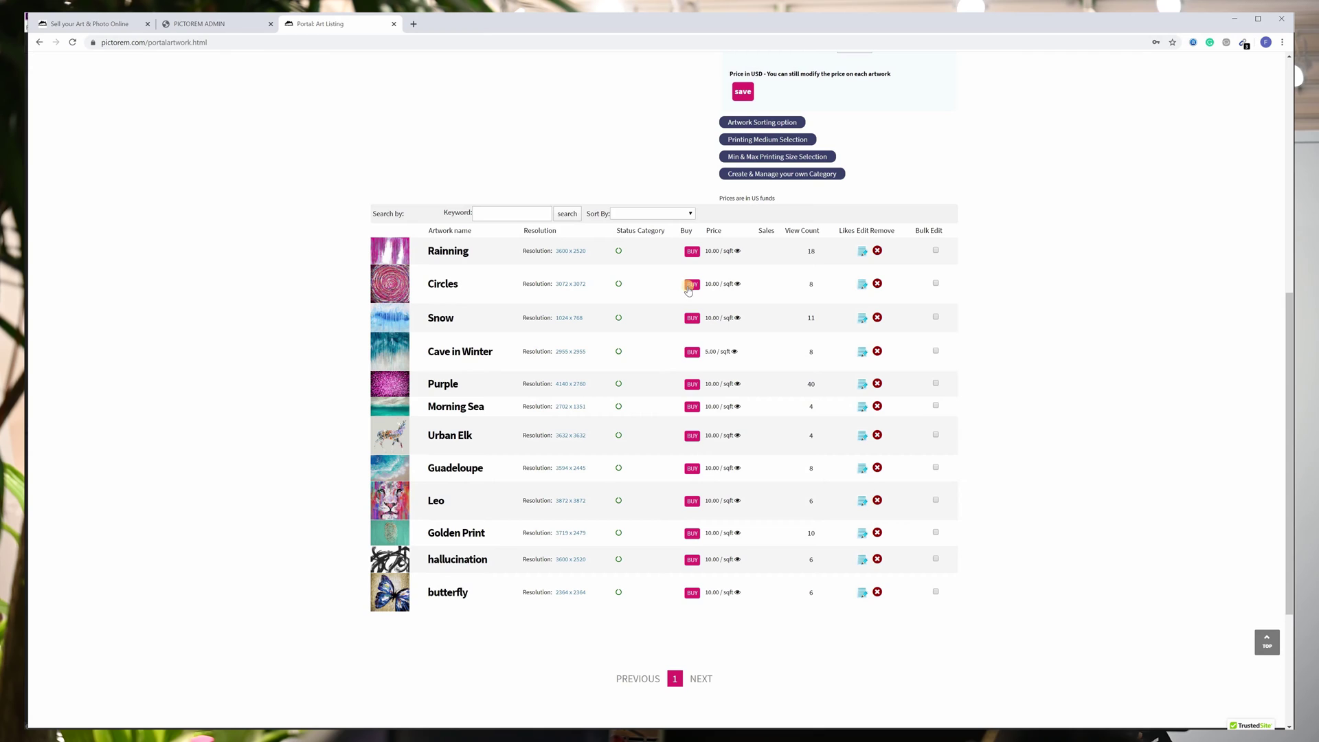
click(689, 285)
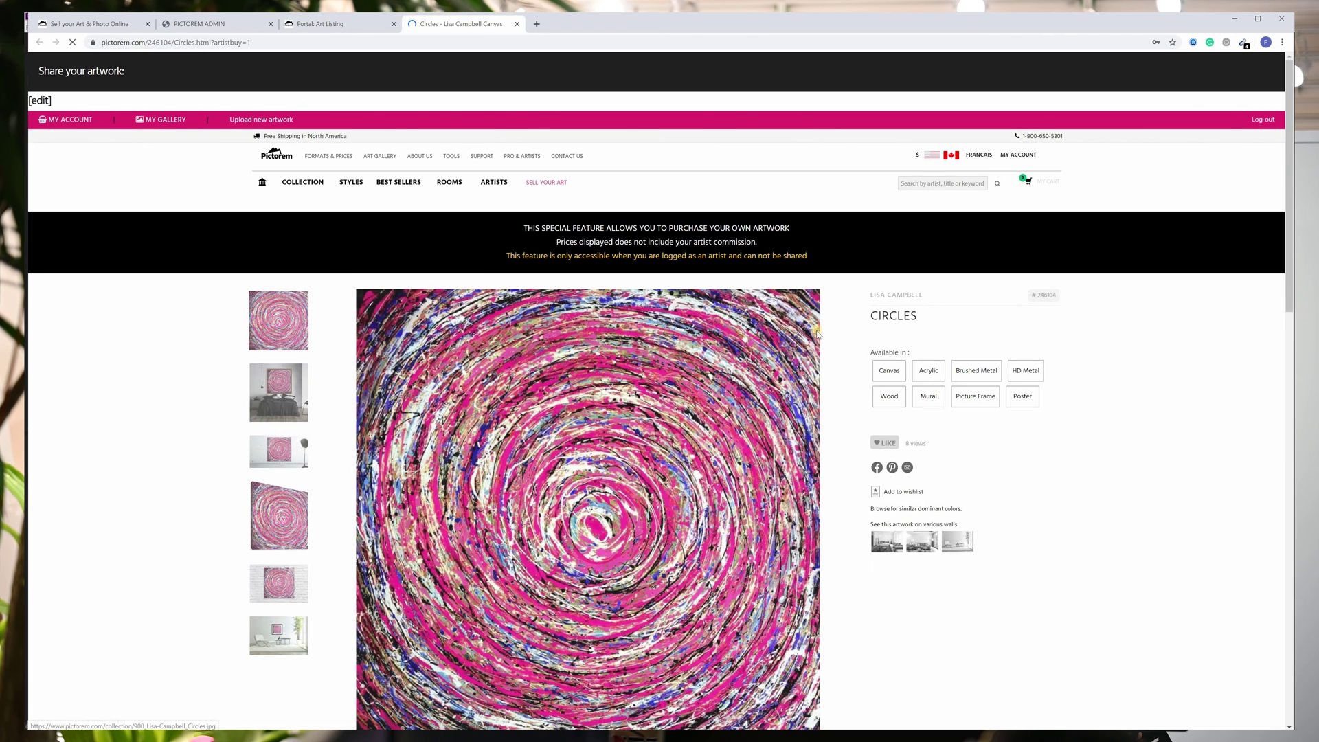
scroll(747, 340, down, 10)
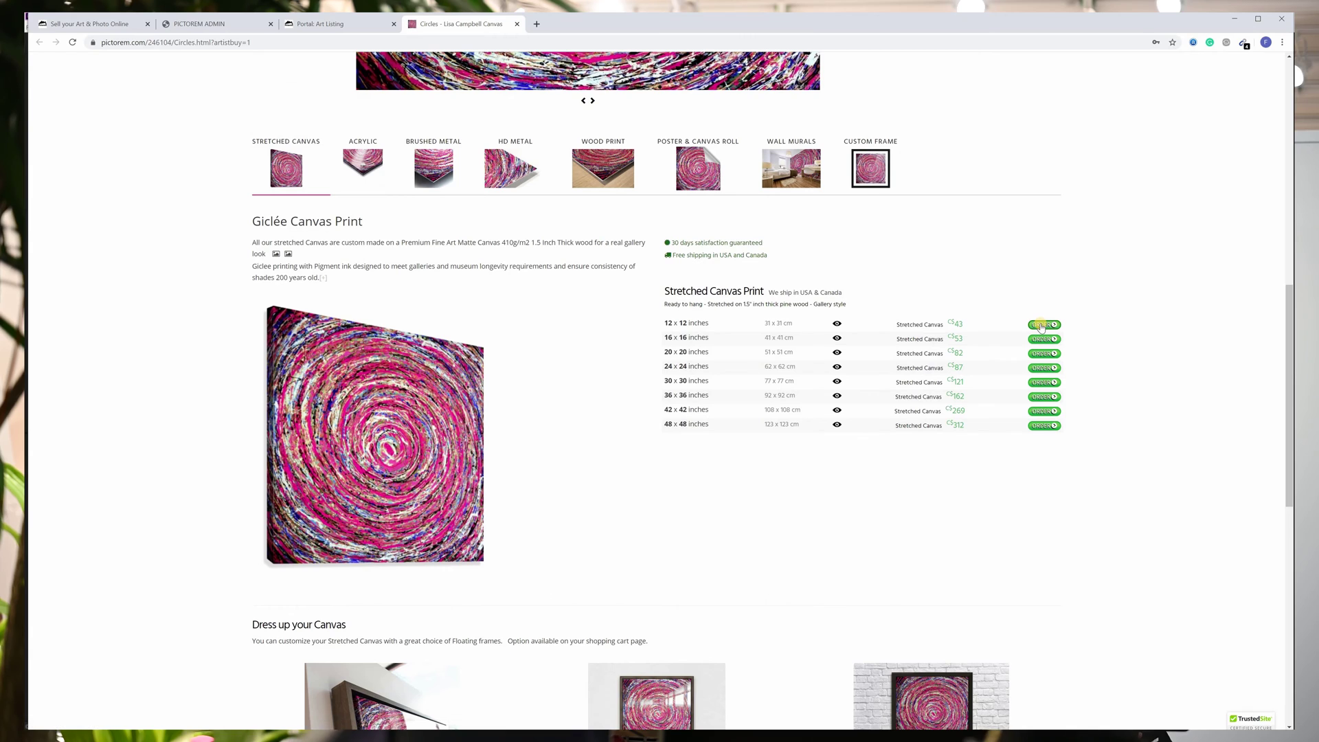
key(ctrl+shift+Tab)
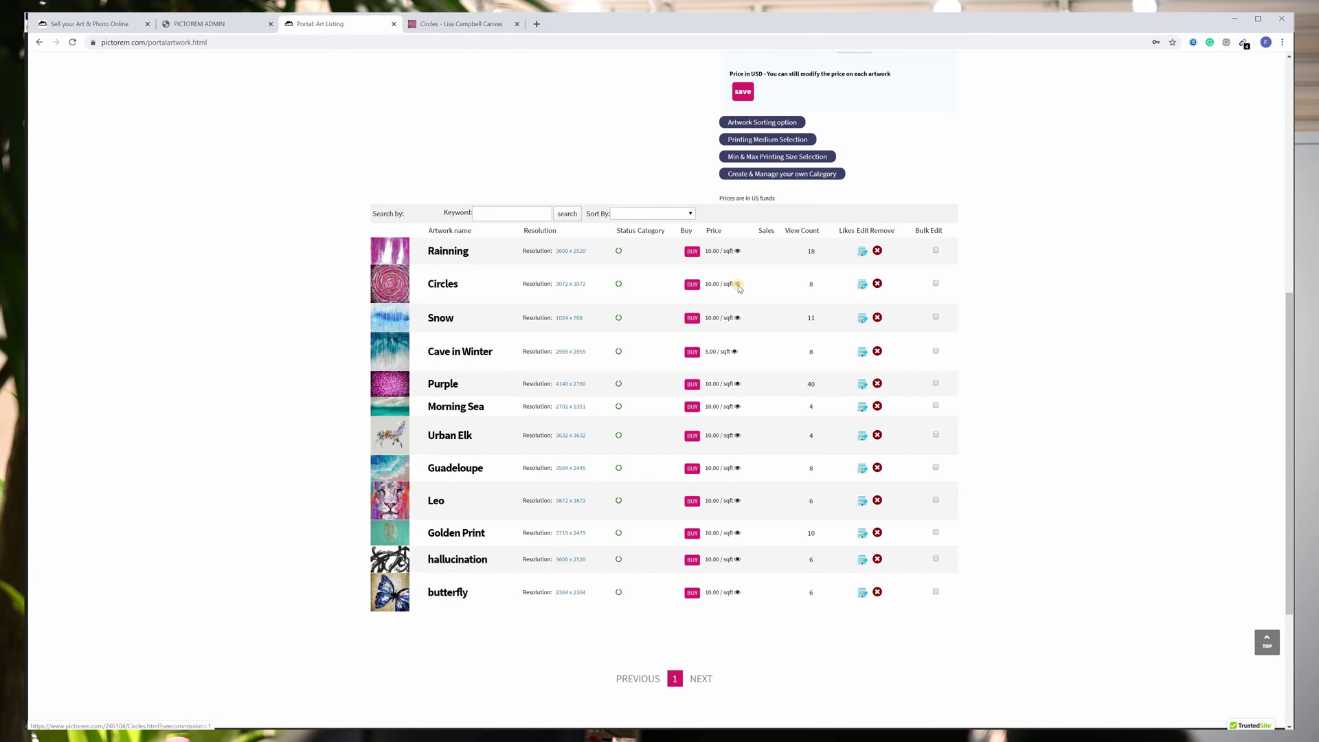
click(737, 287)
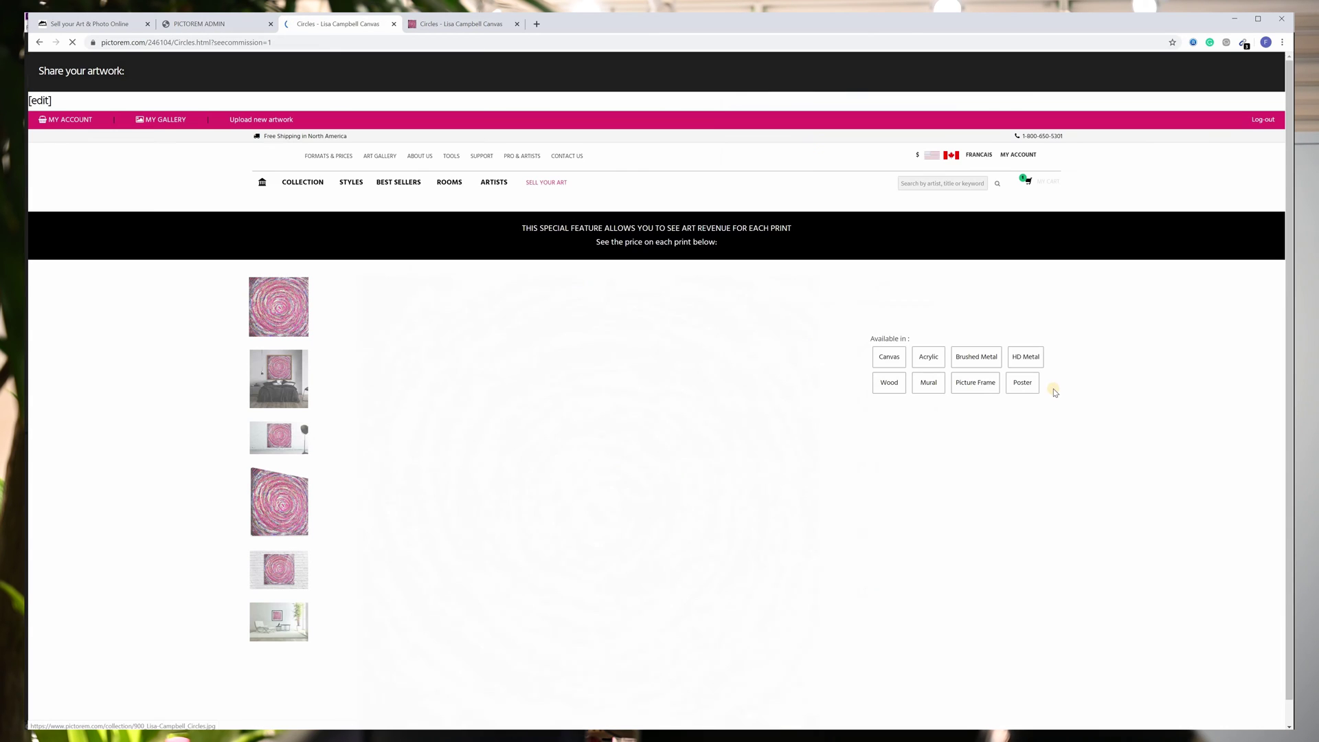
scroll(1055, 389, down, 10)
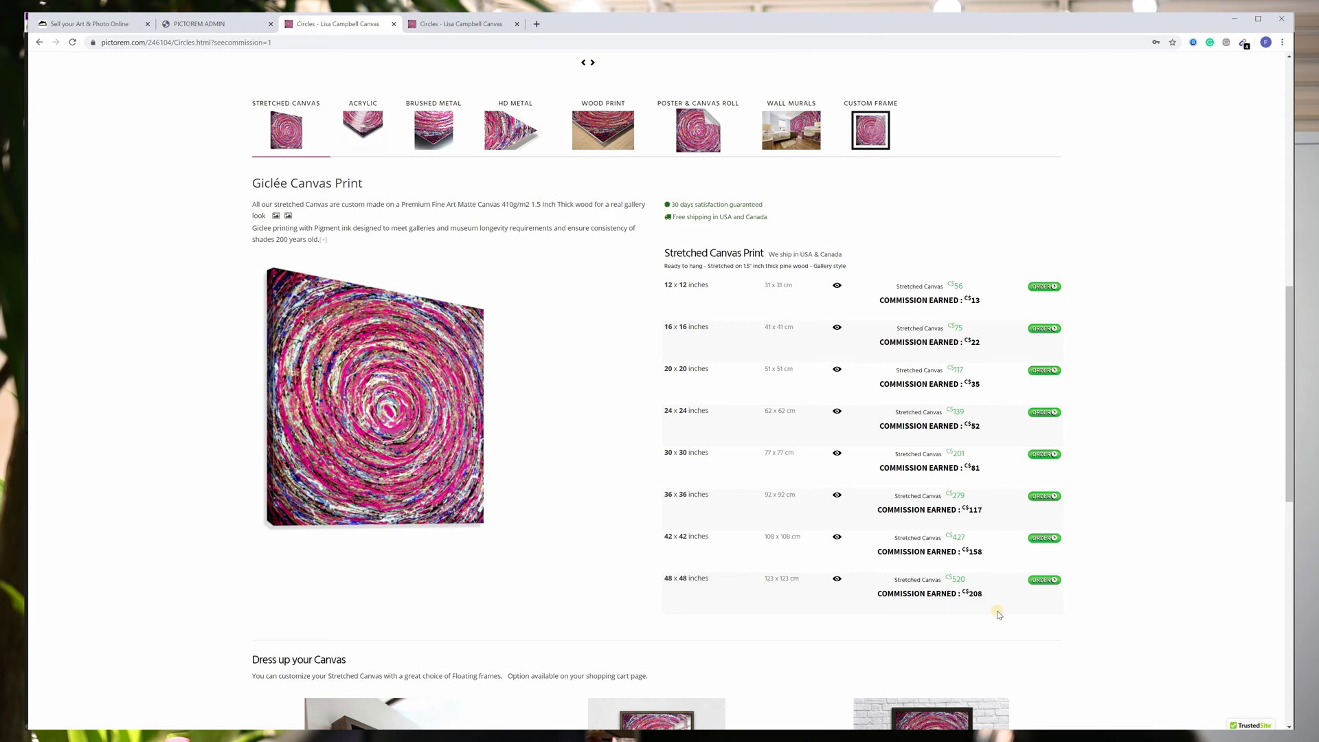
key(alt+Left)
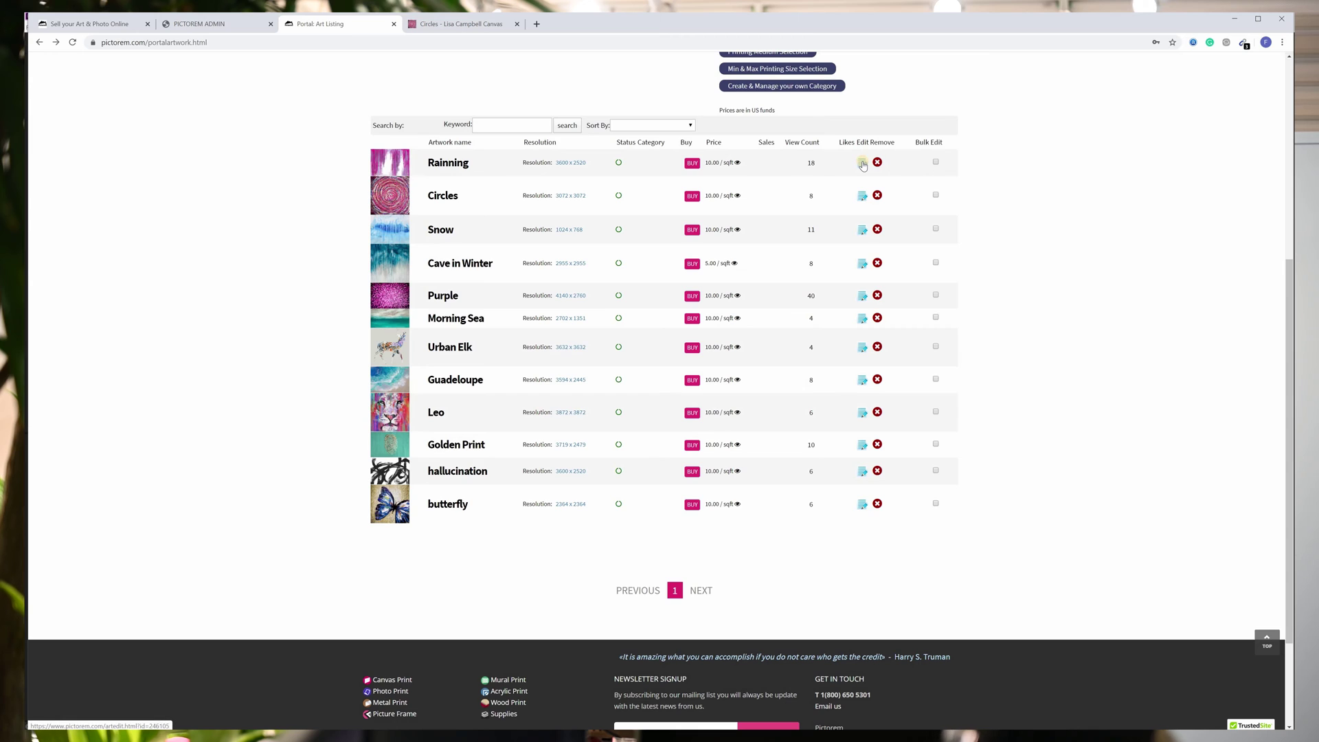
Open the edit form for the Rainning artwork.
click(863, 163)
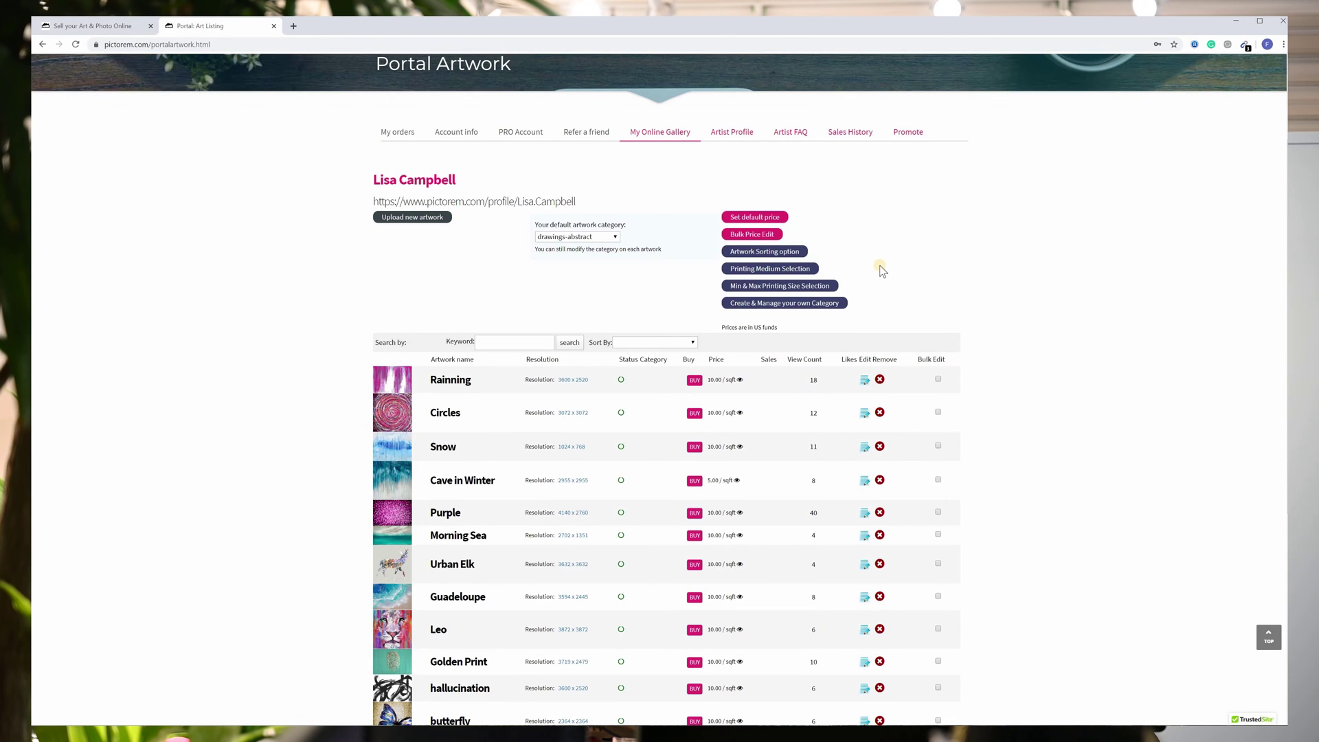
Set the default category to drawings-fineart and confirm bulk pricing stays at $10 per sq ft.
click(569, 237)
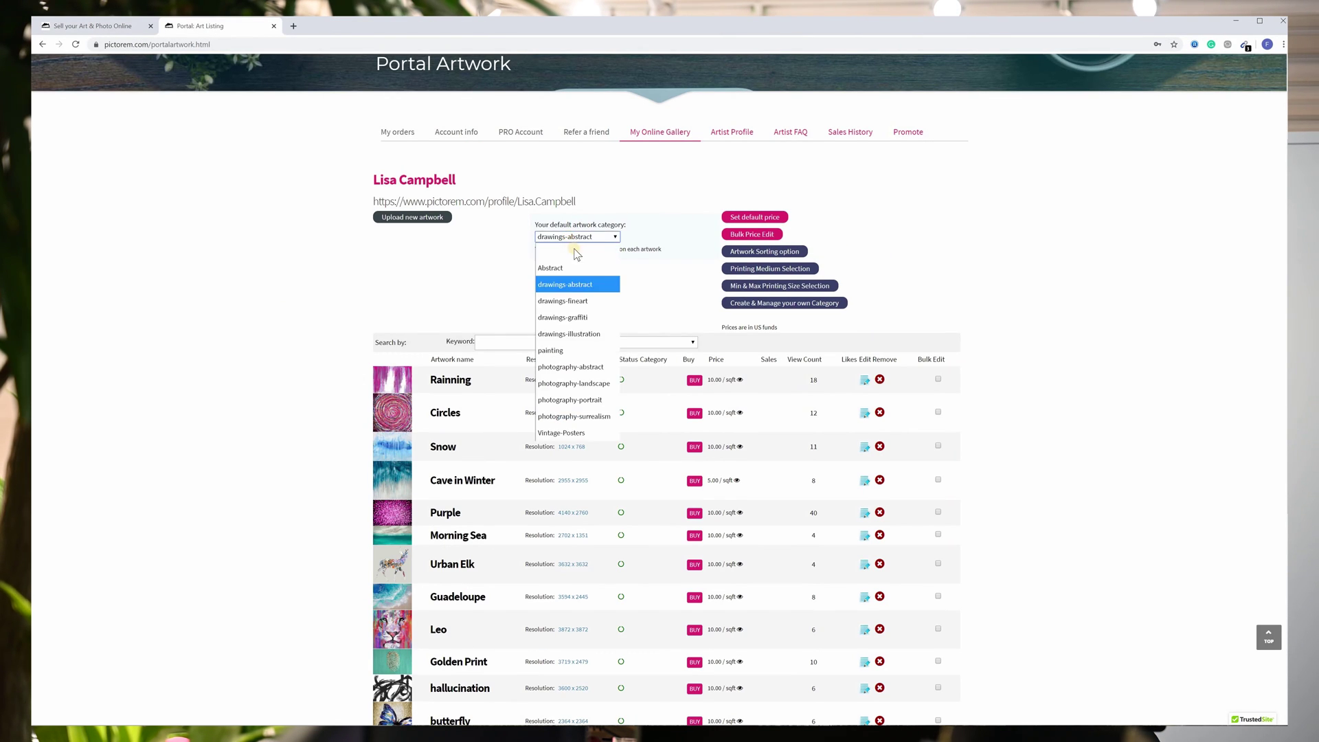
click(582, 300)
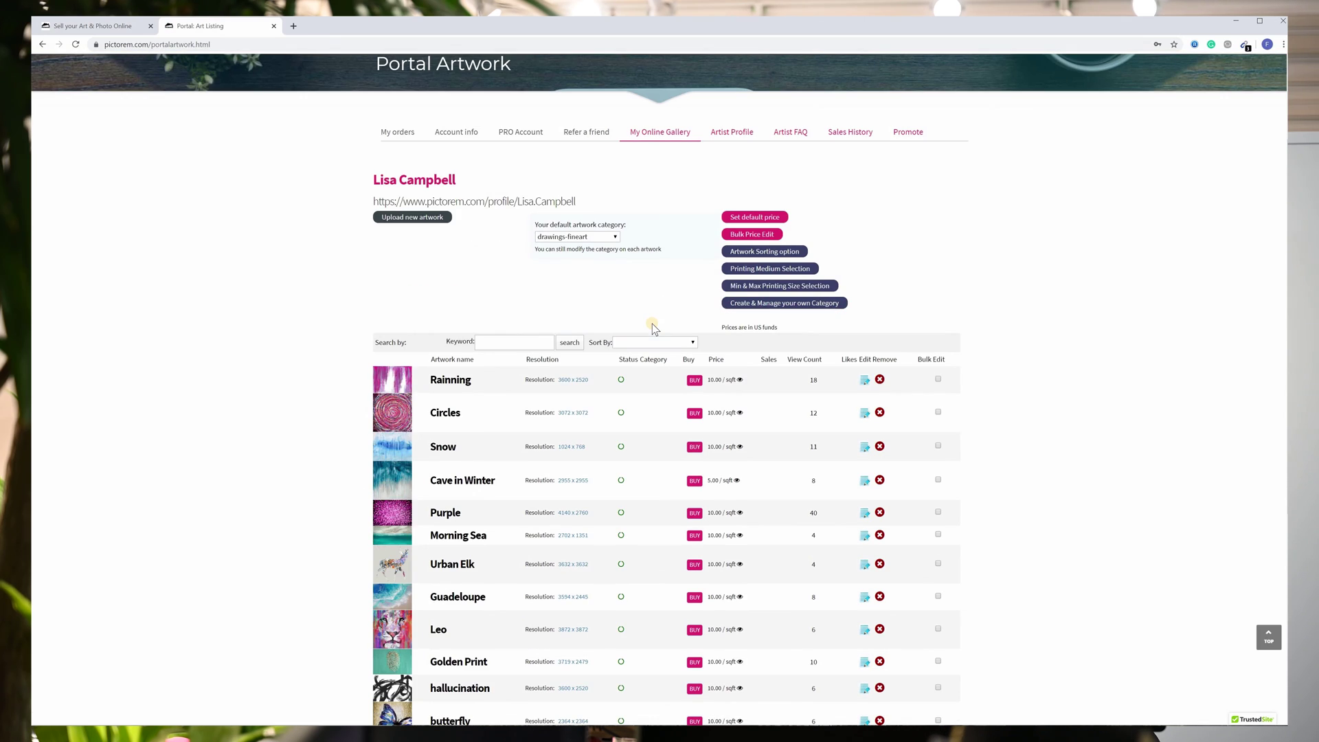
click(750, 235)
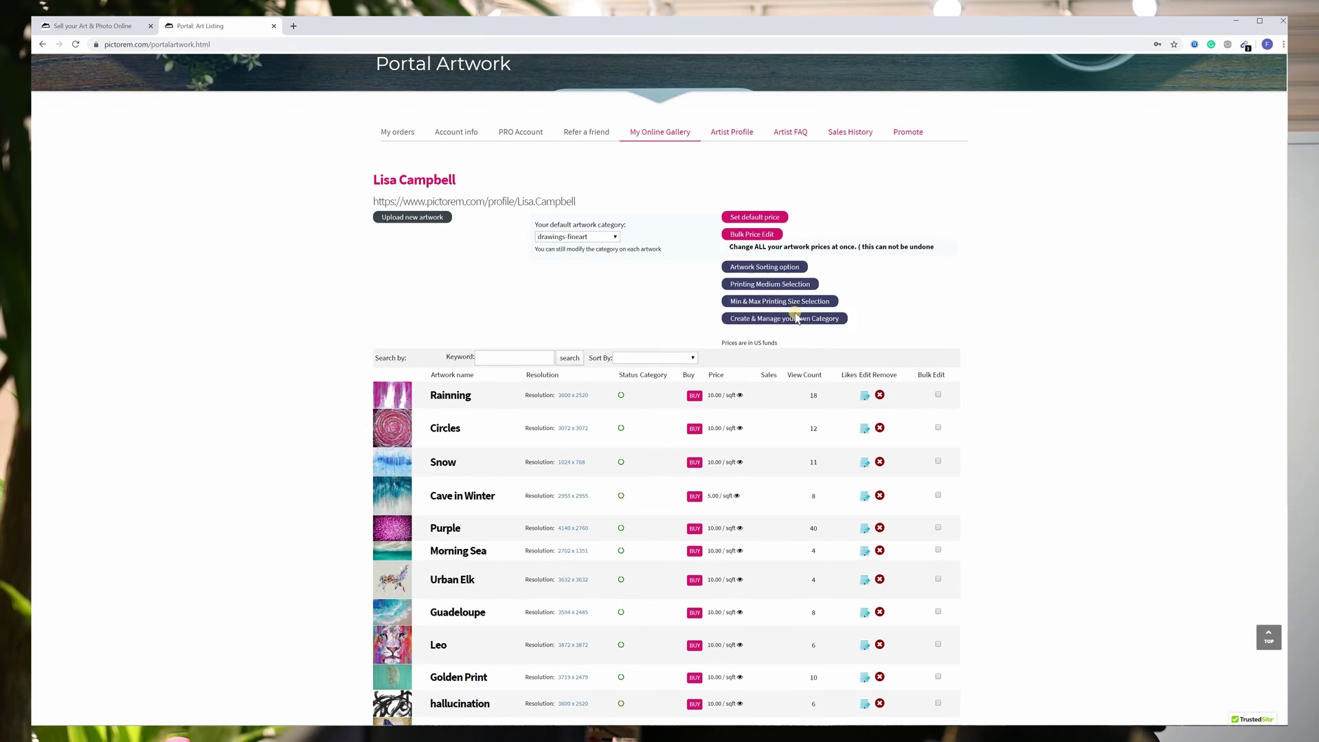
click(796, 320)
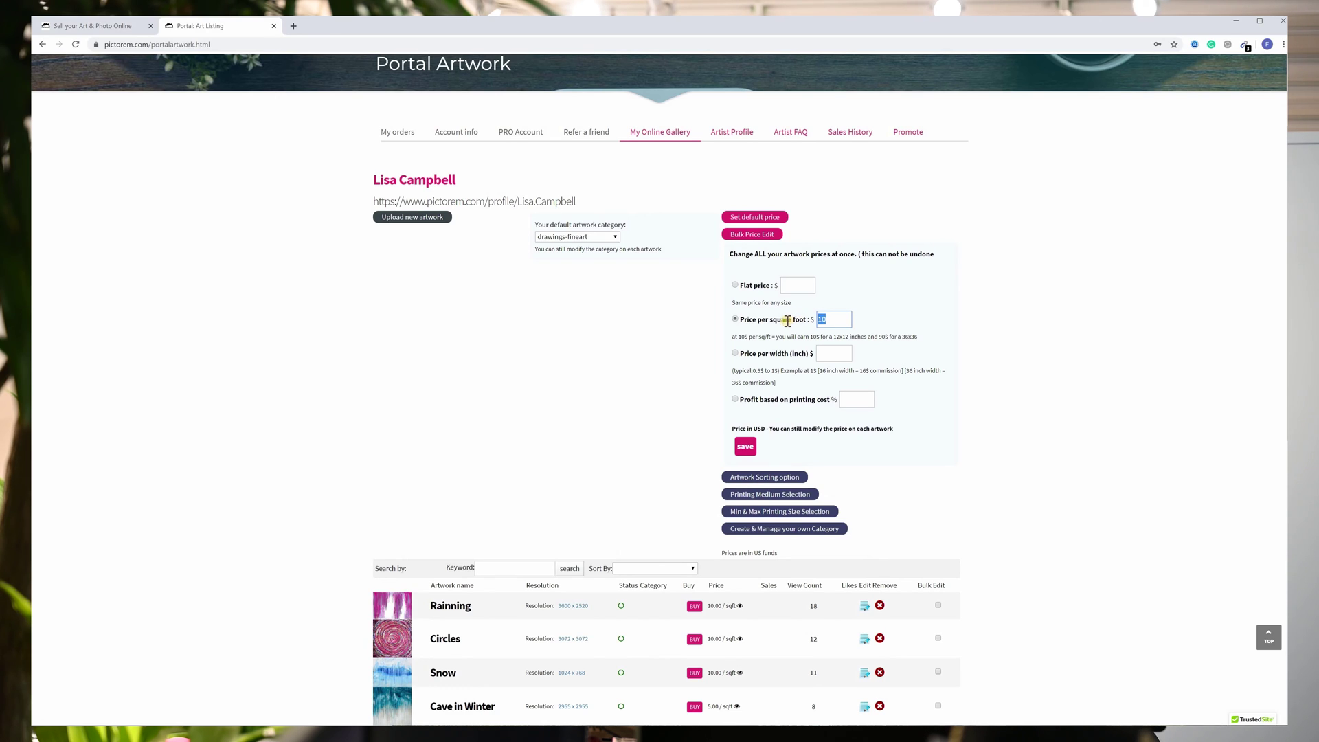
click(745, 447)
click(759, 479)
Review the sort orders, keeping AUTOMATIC (most popular first), and bring up the printing medium choices.
scroll(825, 398, down, 2)
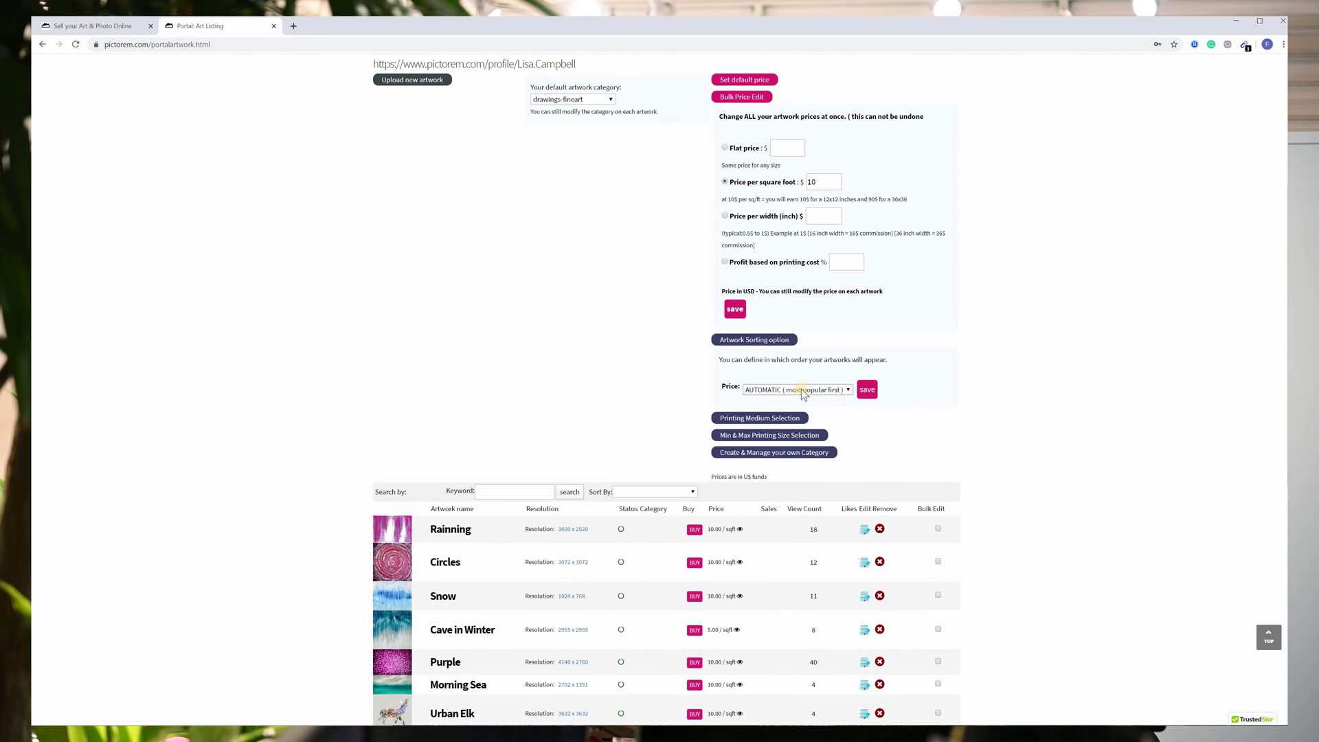
click(804, 393)
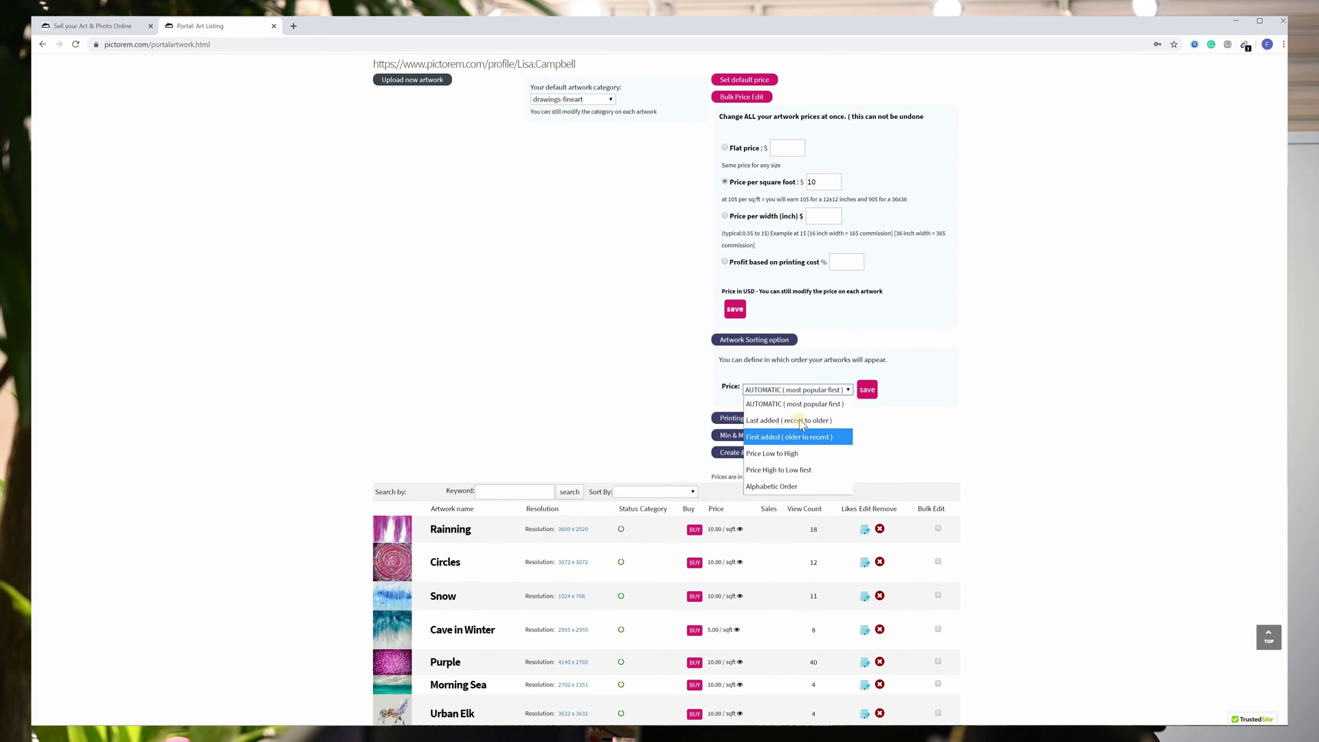
click(765, 419)
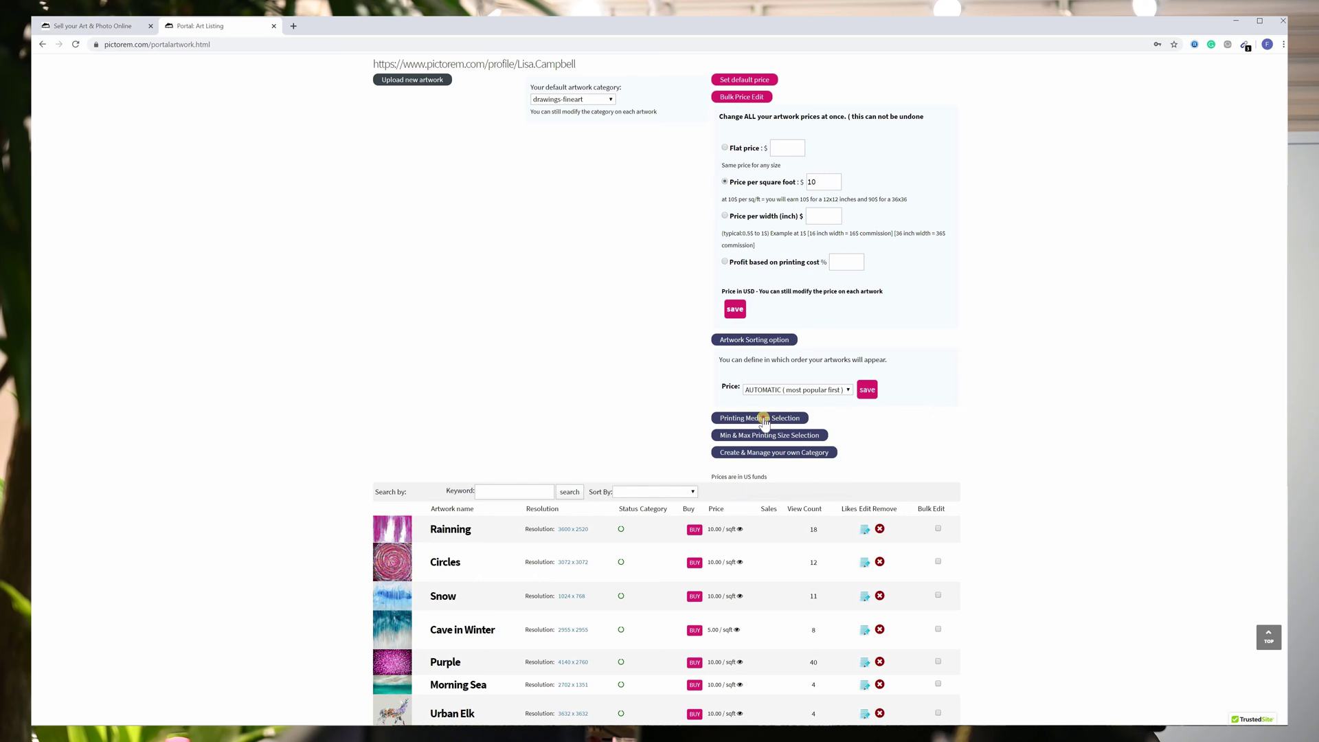
scroll(811, 361, down, 2)
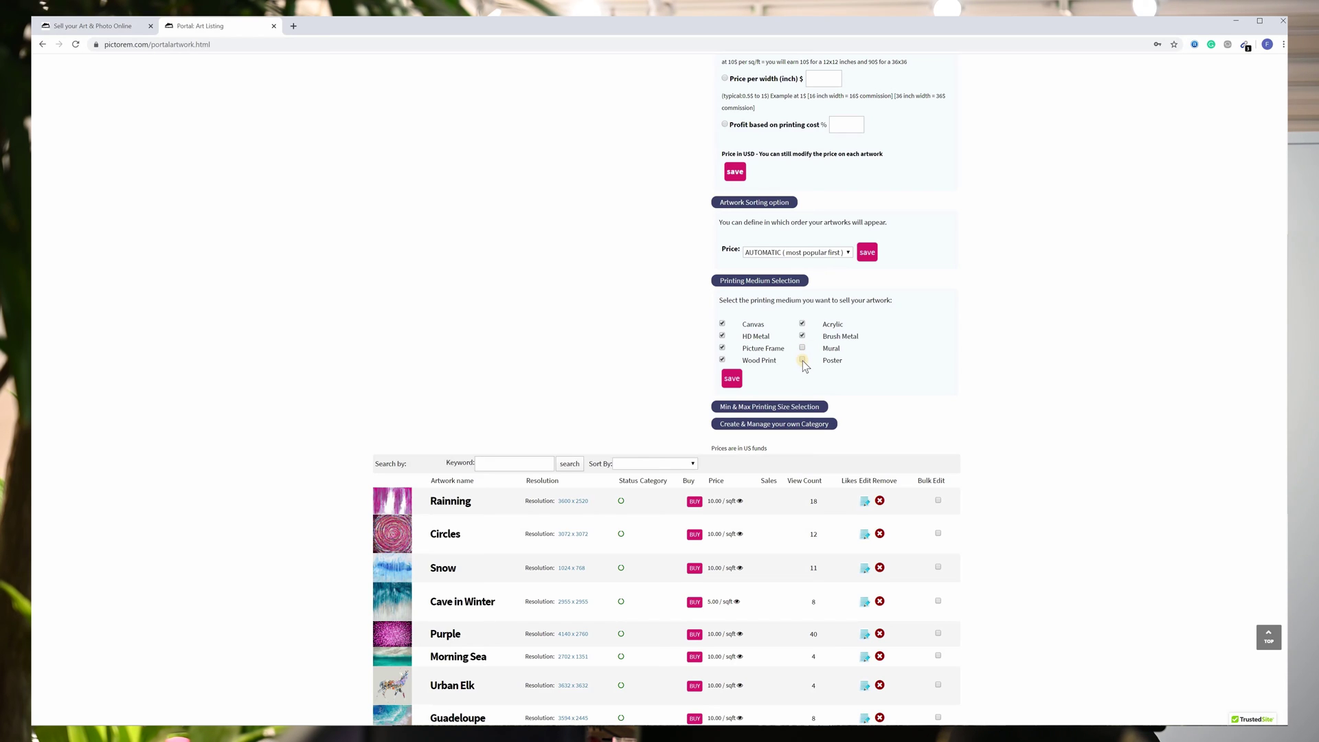
Tick Mural as a print medium and reset the print width range to 12–70 inches.
click(801, 348)
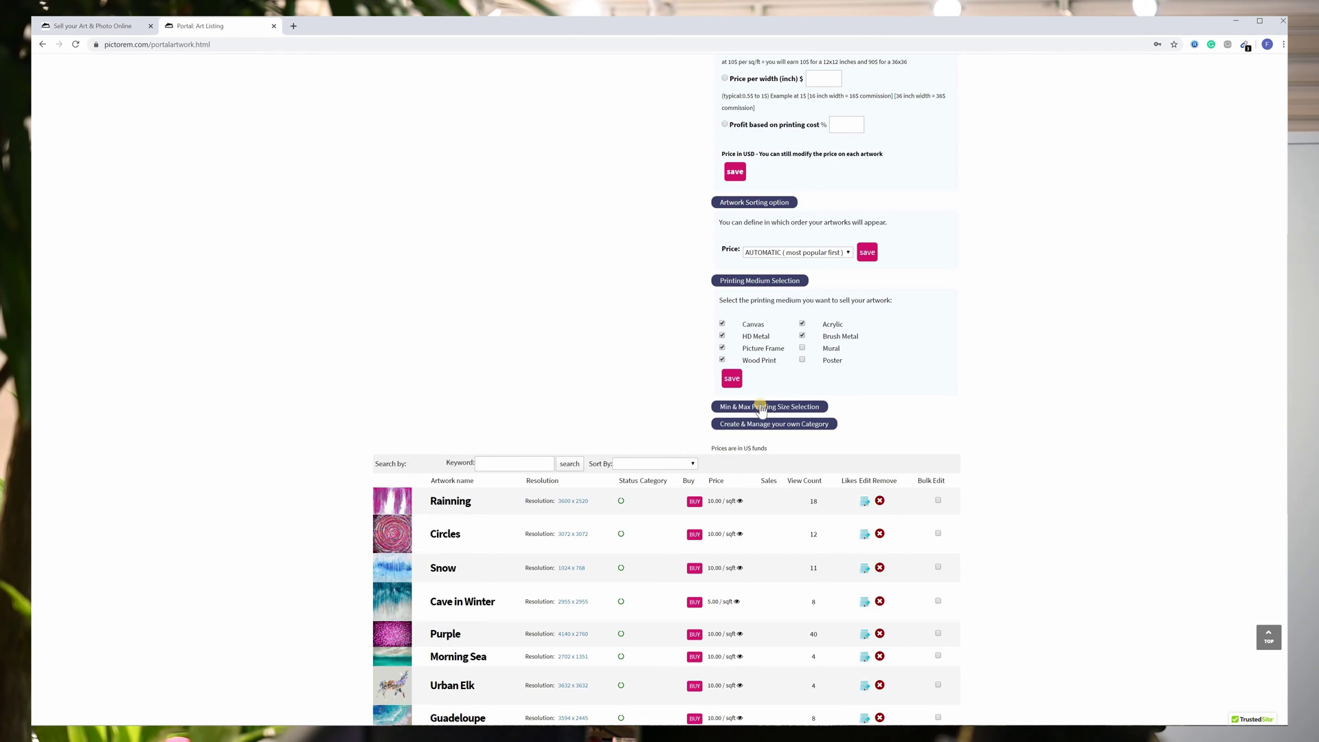
click(761, 409)
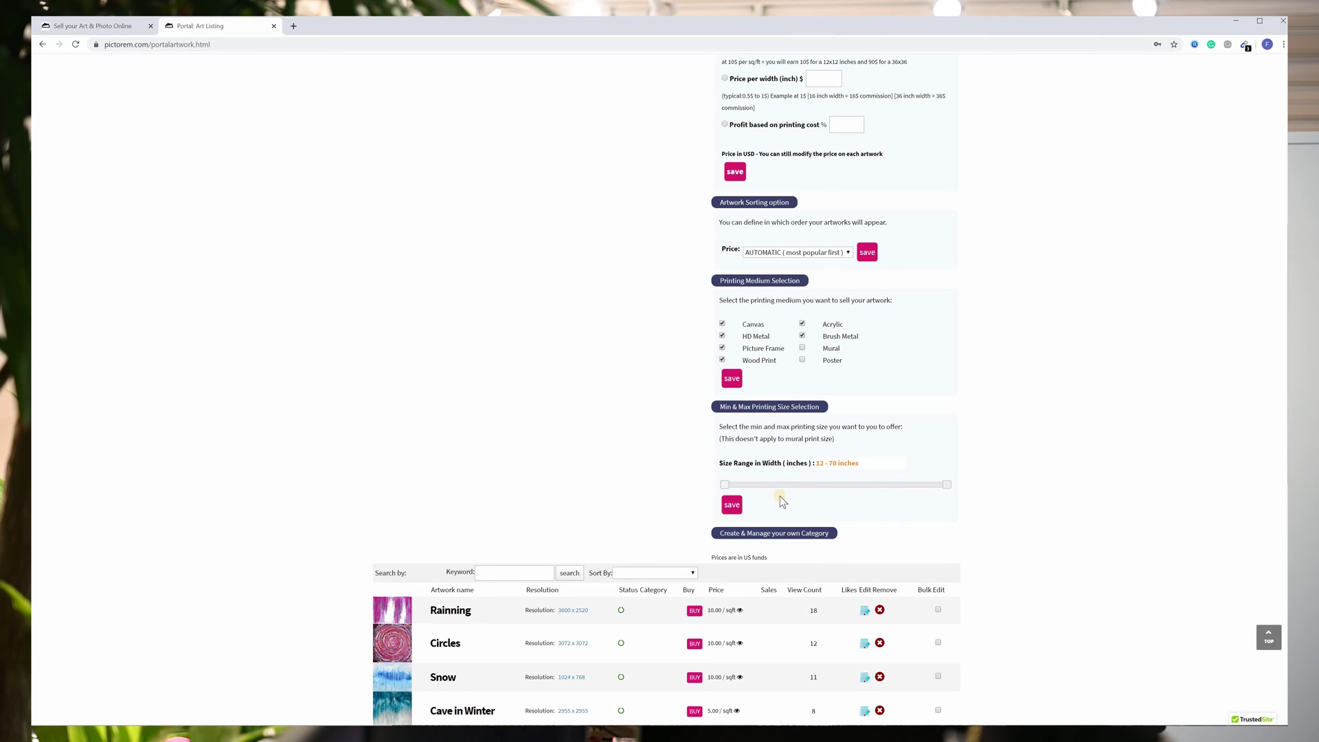
drag(947, 486, 887, 489)
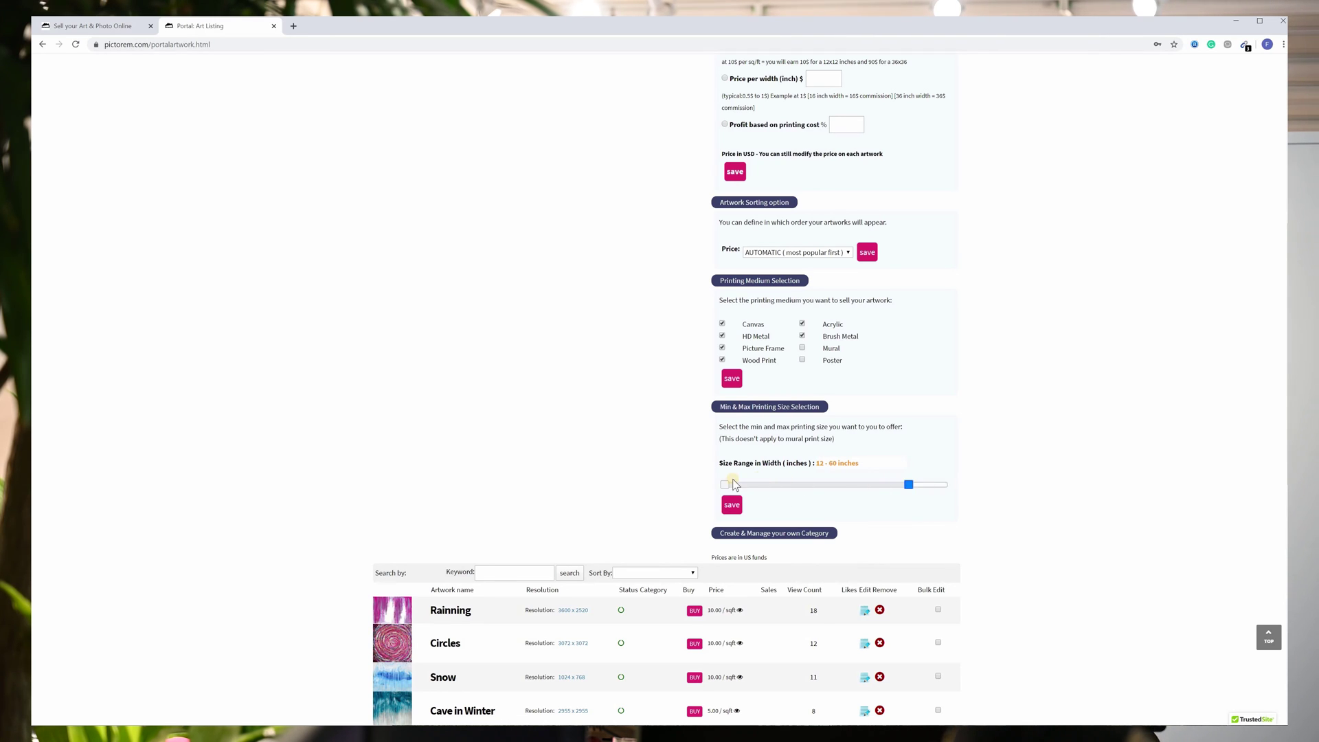
click(750, 487)
click(885, 485)
click(955, 488)
click(704, 484)
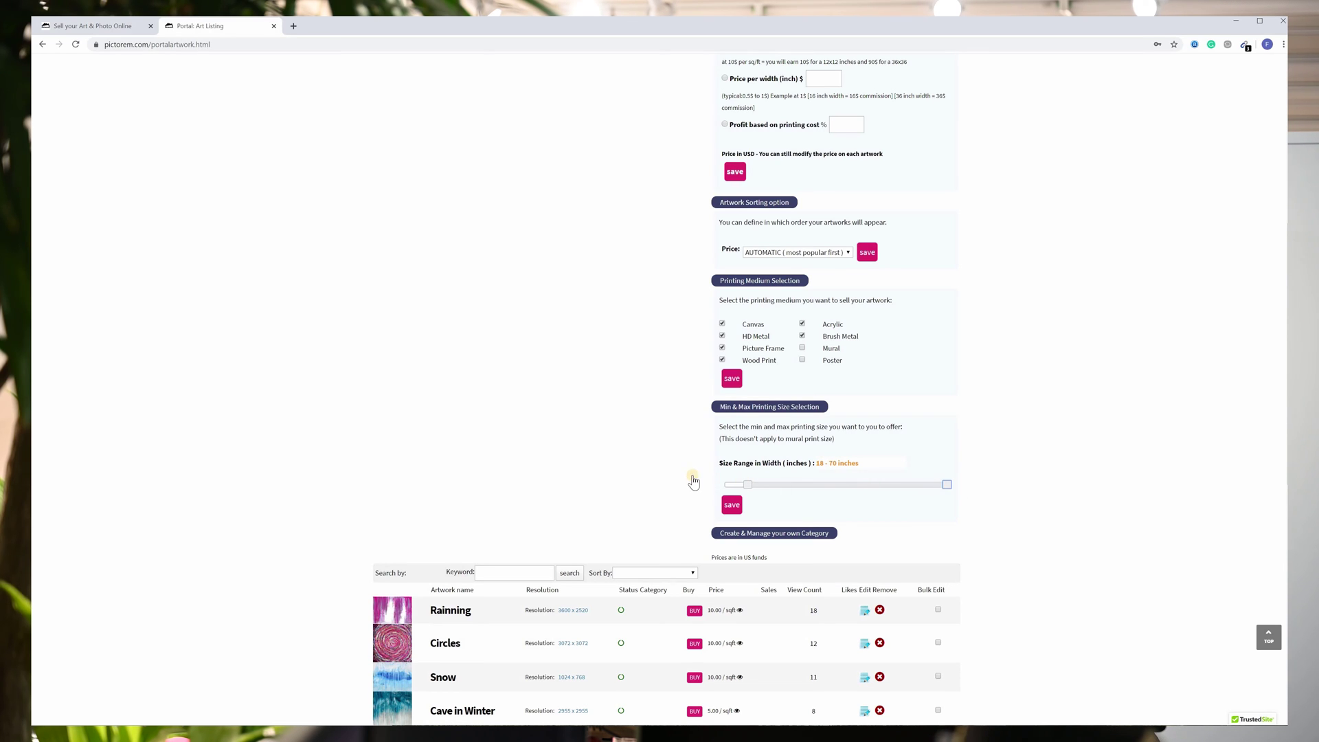
scroll(755, 410, down, 2)
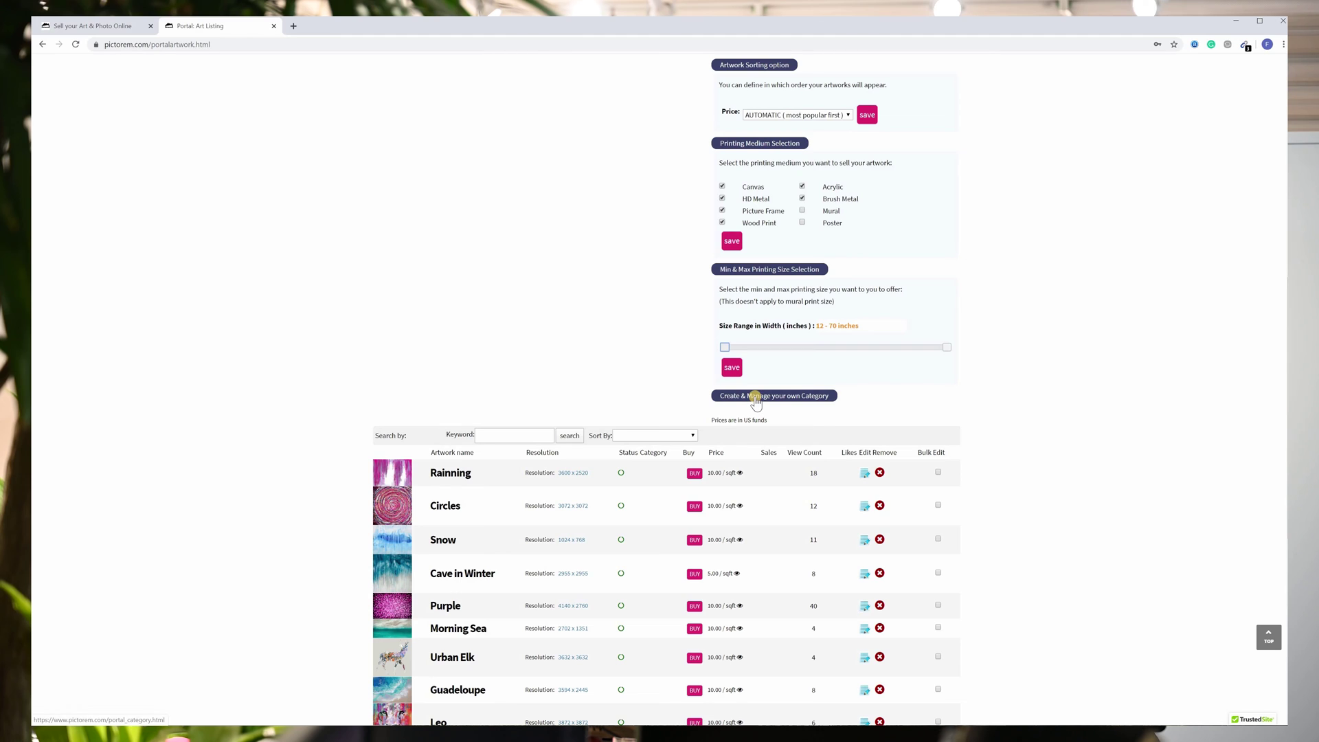
click(756, 398)
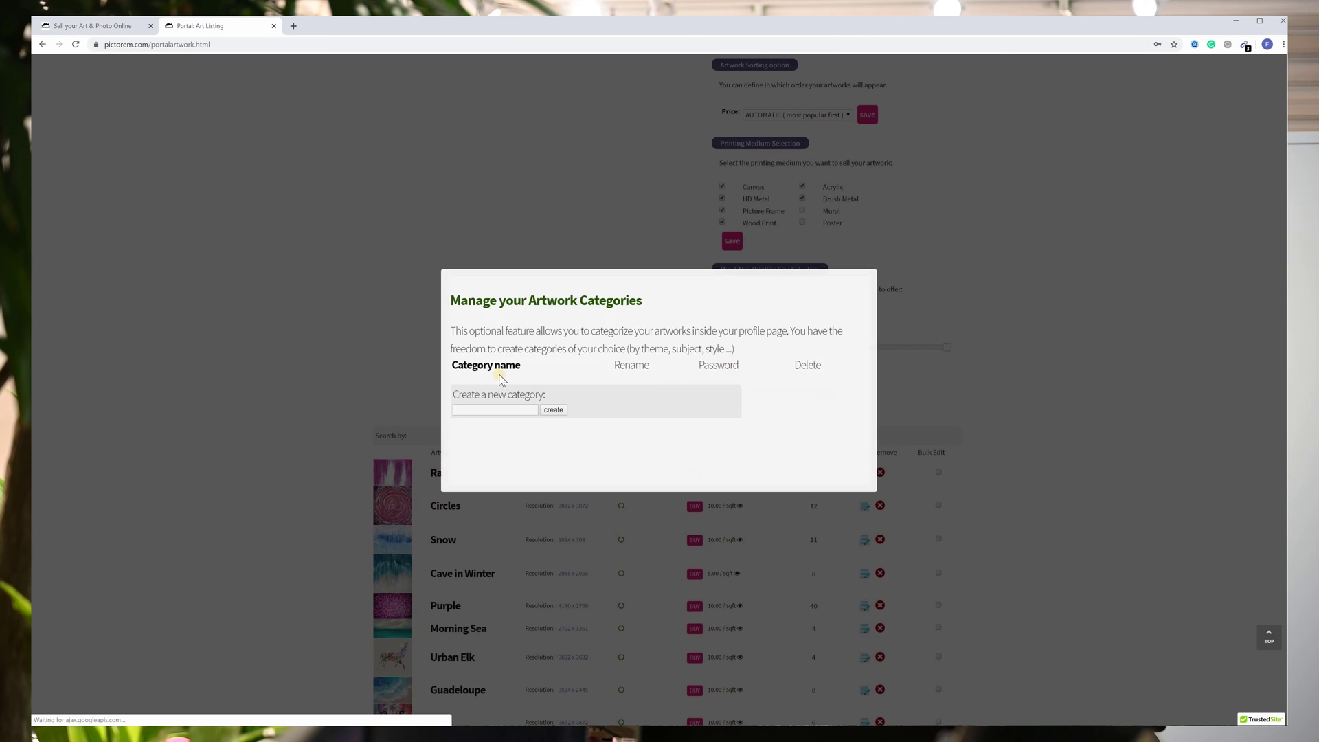
Create a custom artwork category named 'fine art'.
click(487, 410)
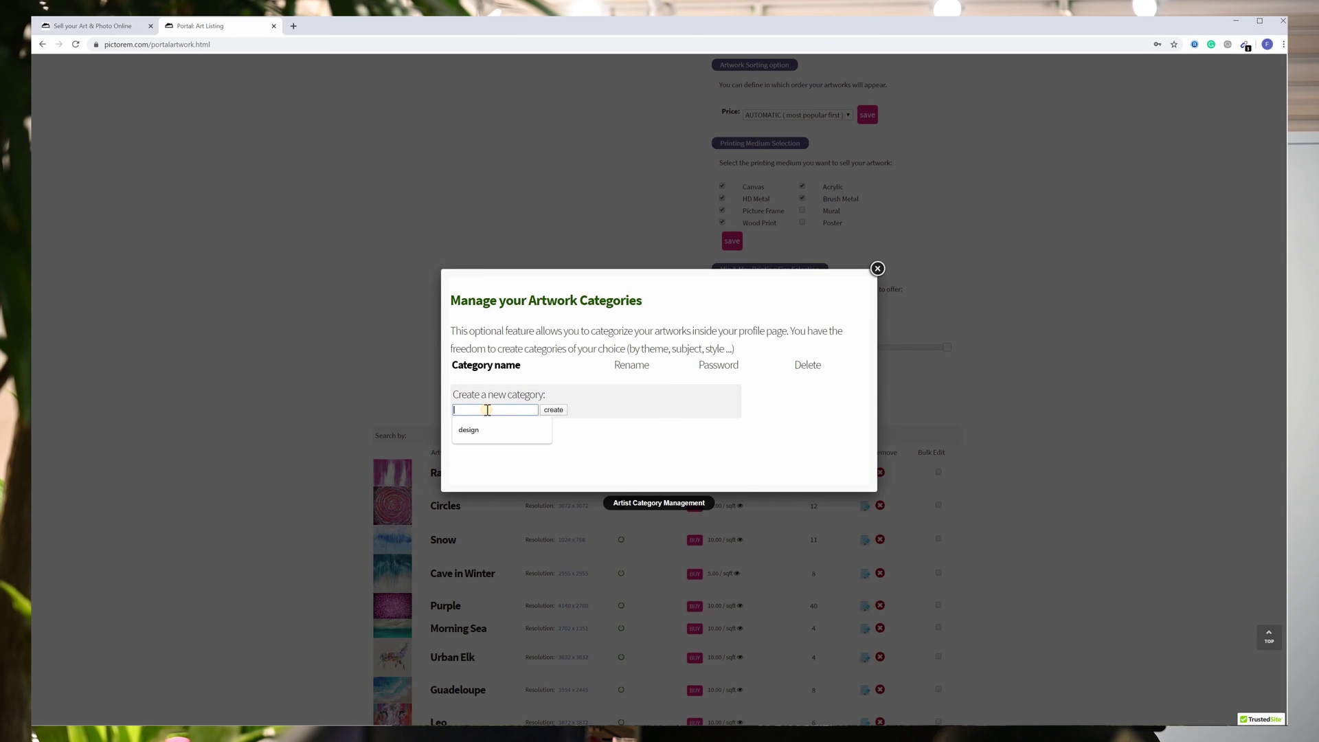
text(fine art)
click(562, 410)
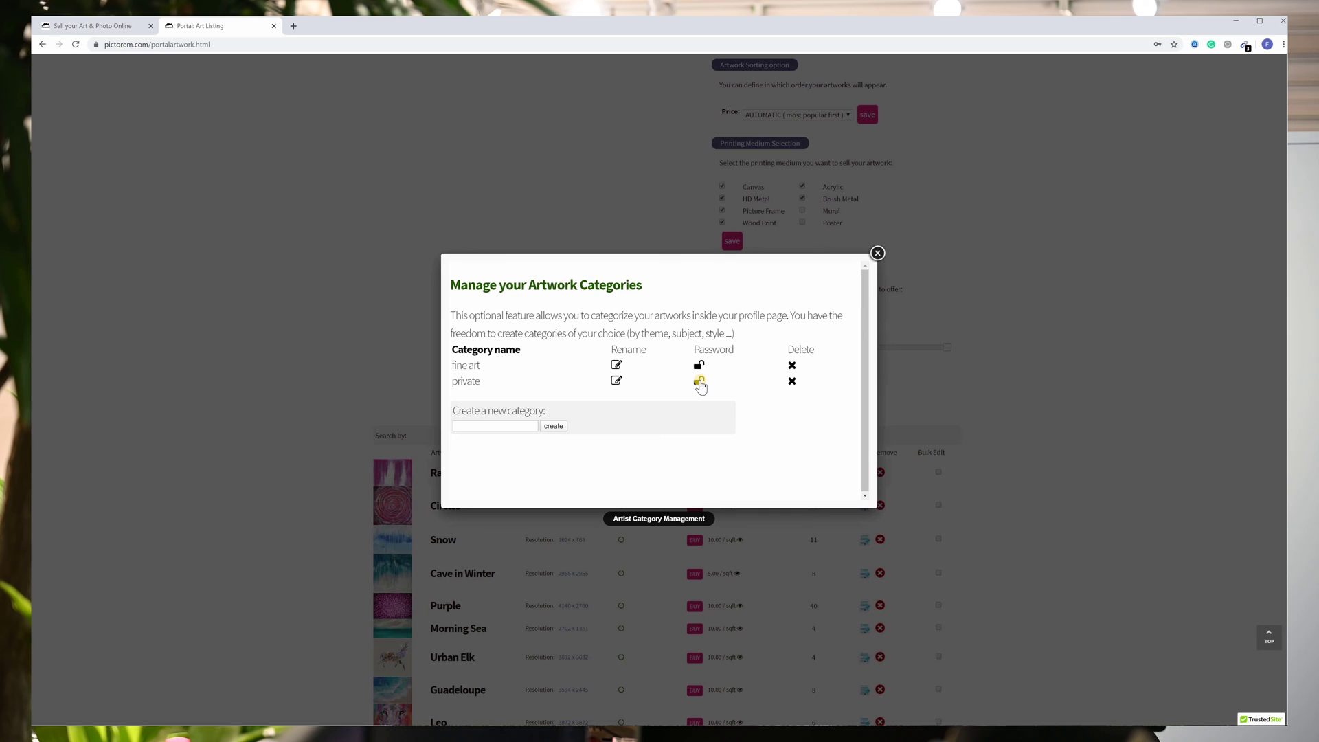
Password-protect the private category and close the category manager.
click(699, 381)
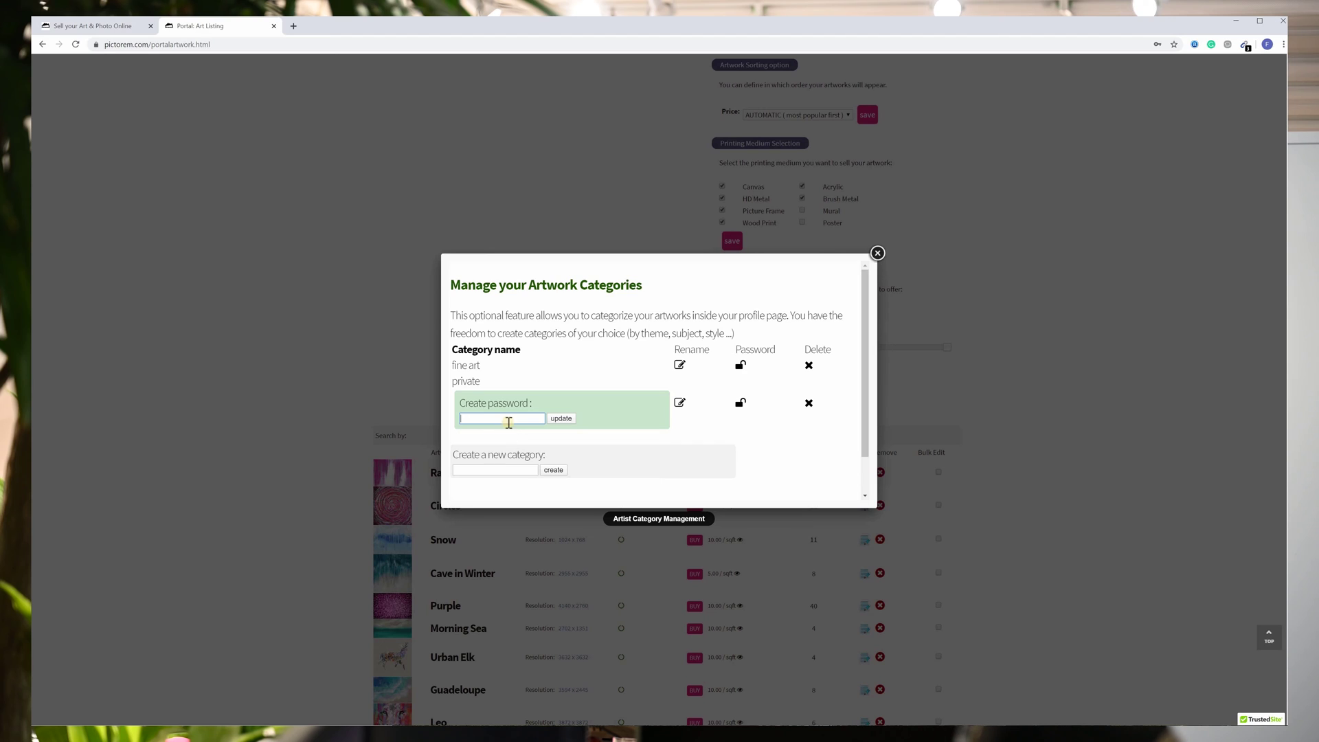
text(1234)
click(556, 419)
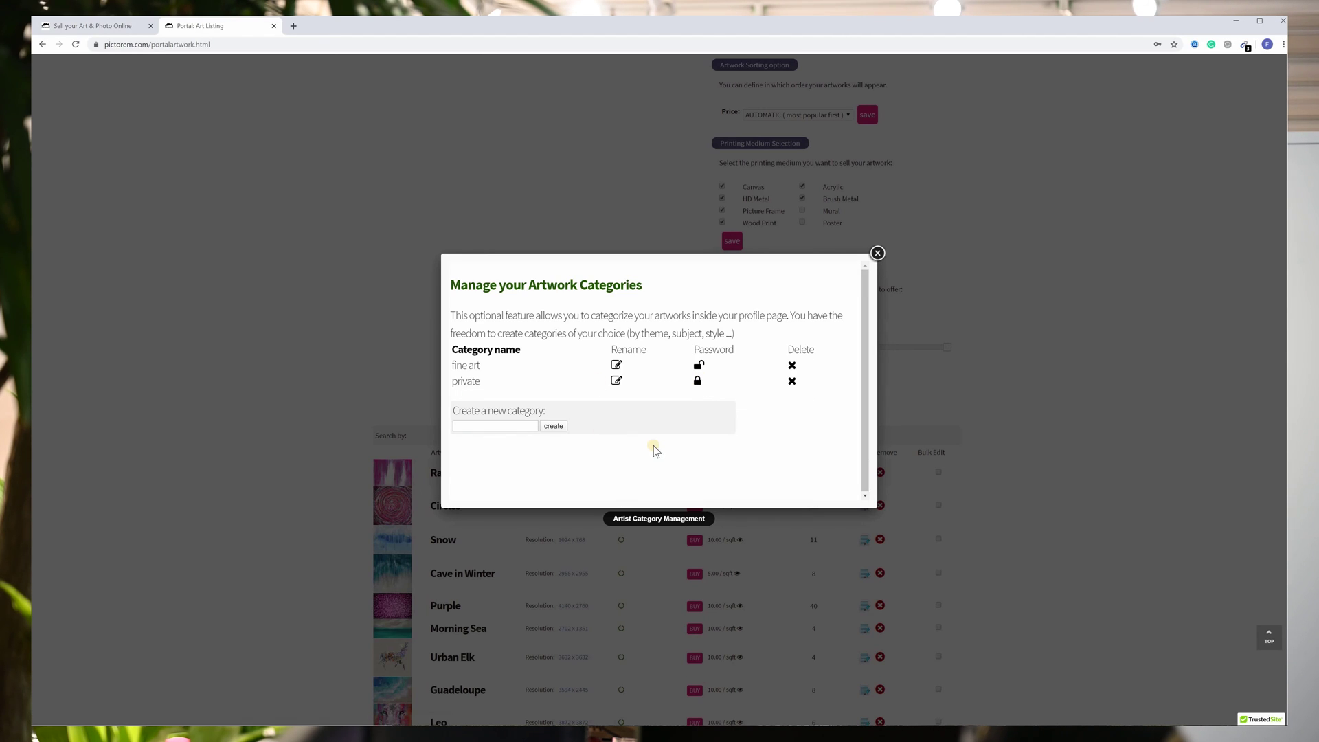
click(943, 384)
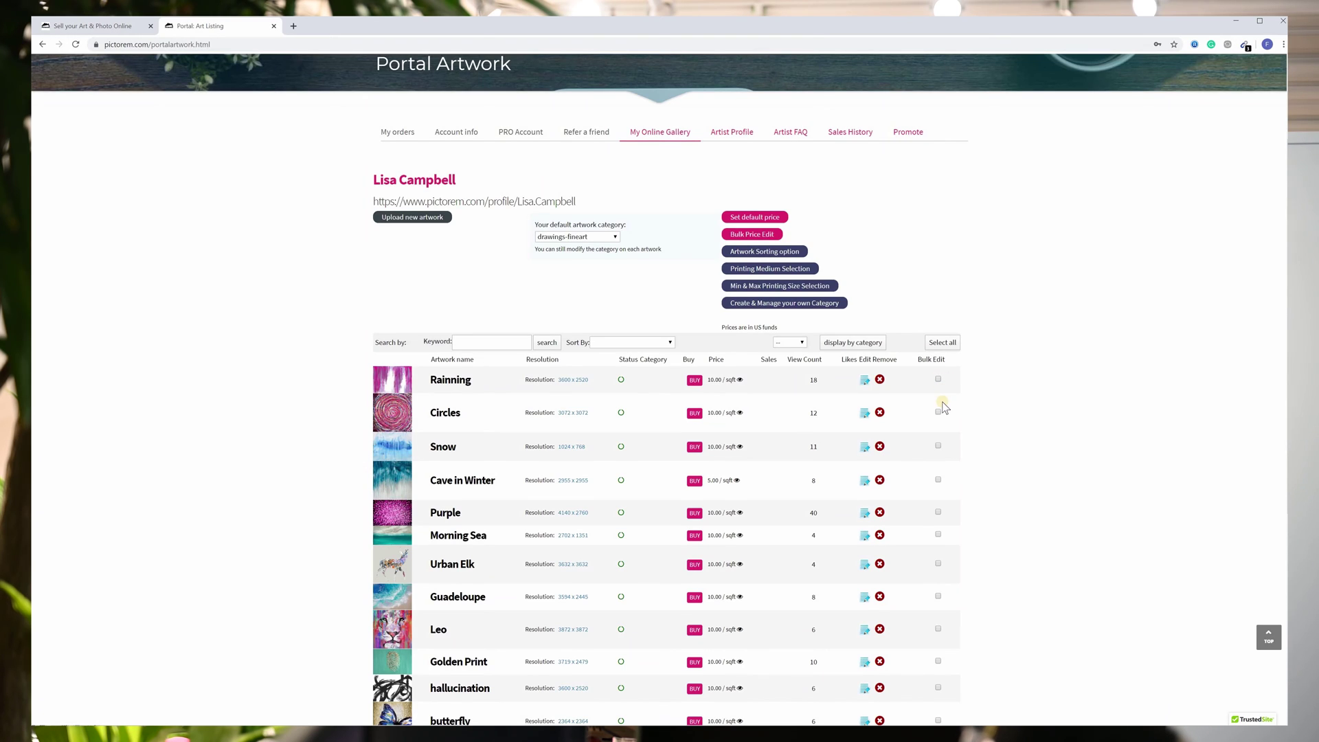
Mark Rainning and Circles for bulk editing, leaving style and page category unchanged.
click(938, 379)
click(938, 434)
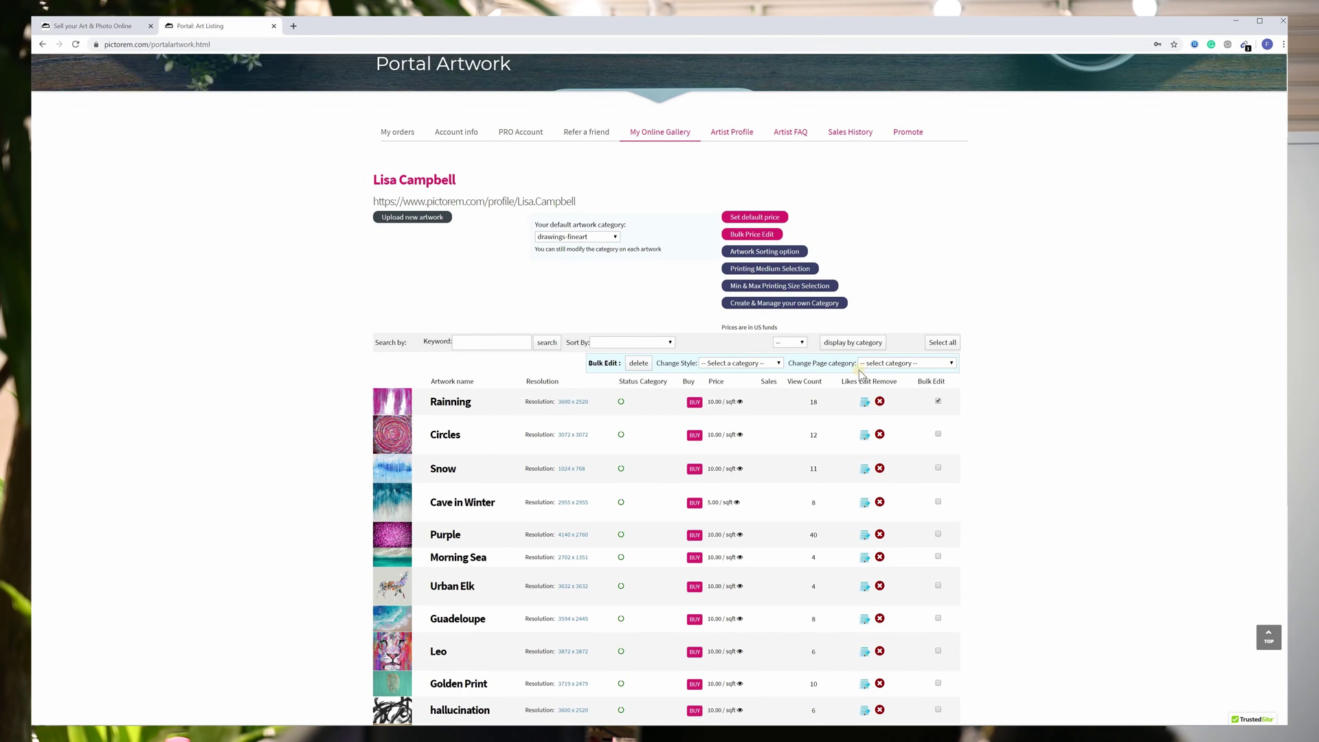
click(752, 362)
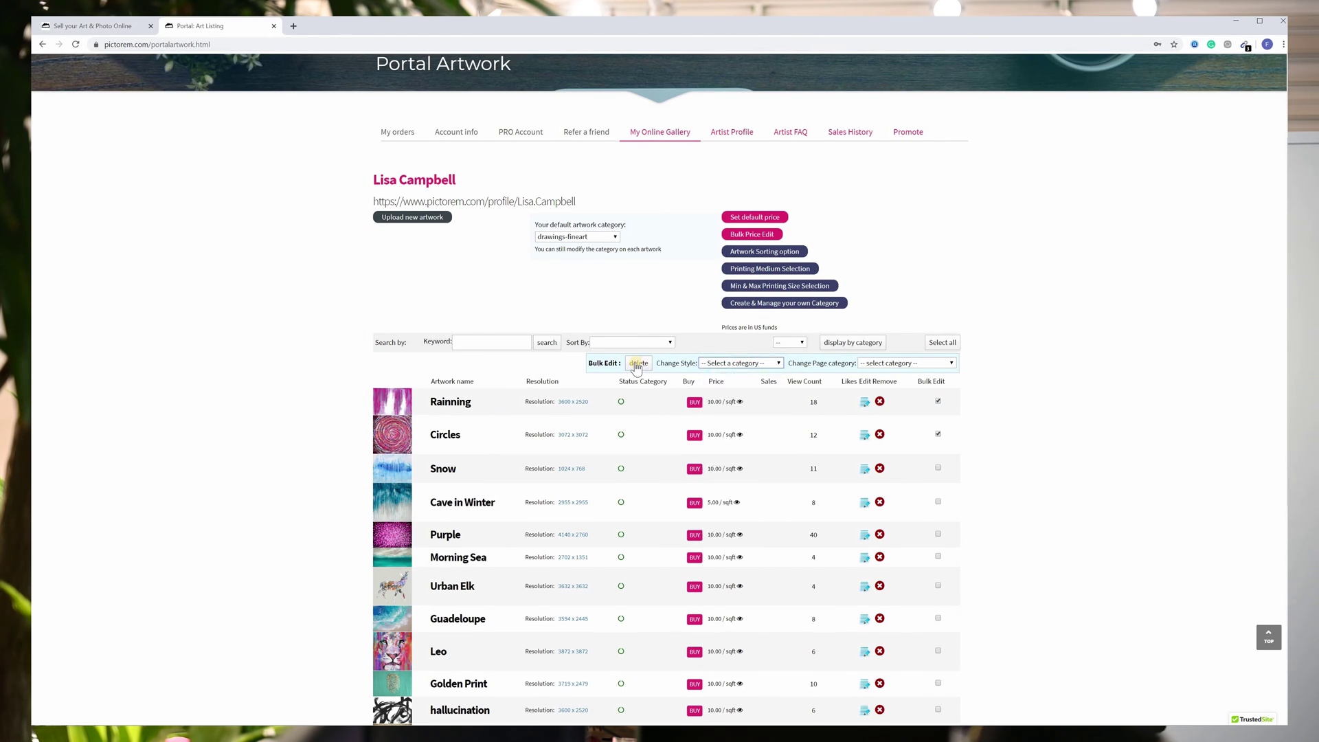
click(878, 364)
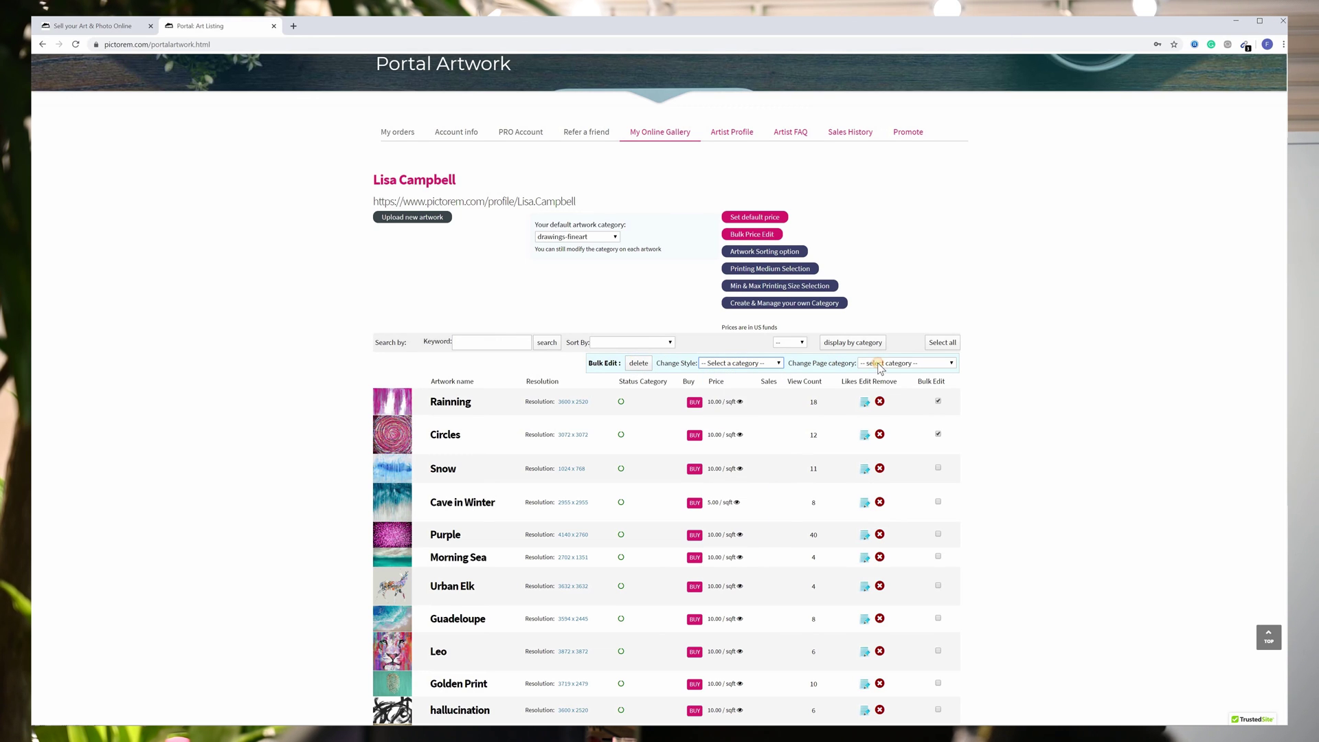
click(878, 364)
click(879, 364)
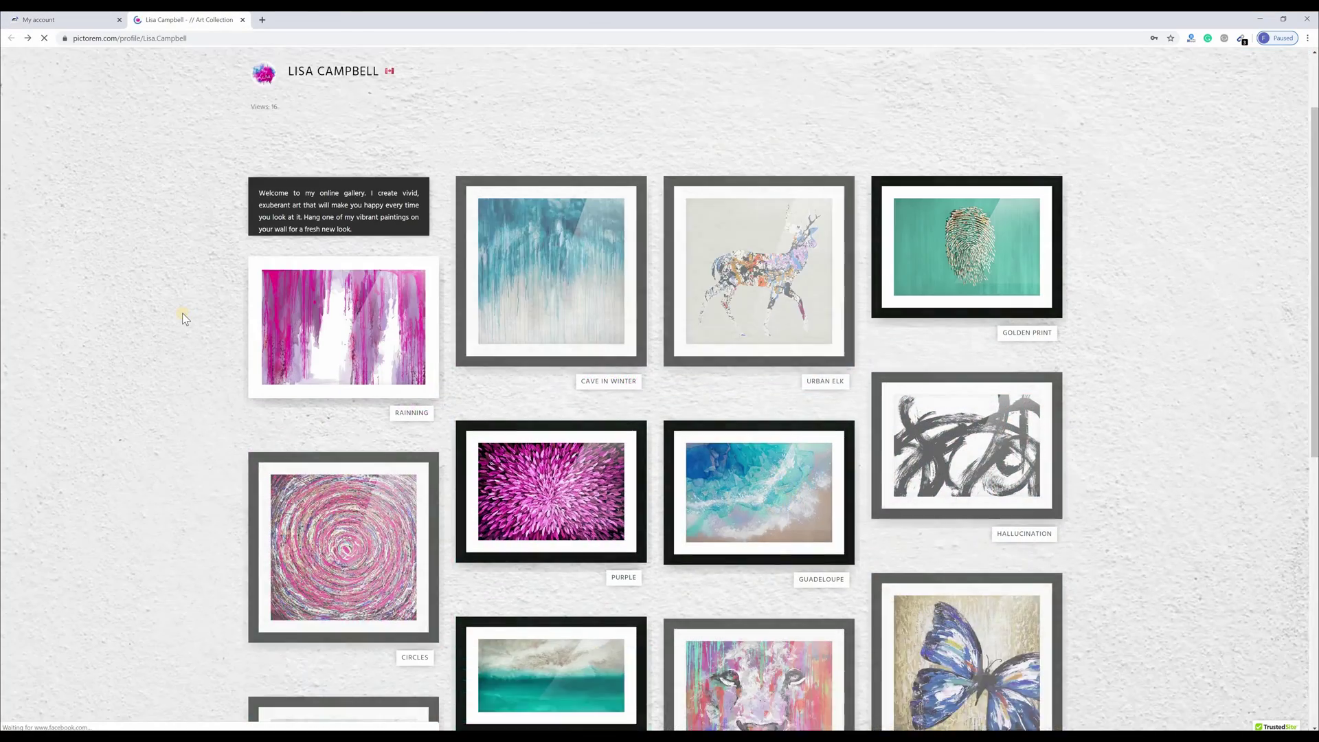
Close the public gallery preview and start entering the Facebook page link.
scroll(182, 312, down, 1)
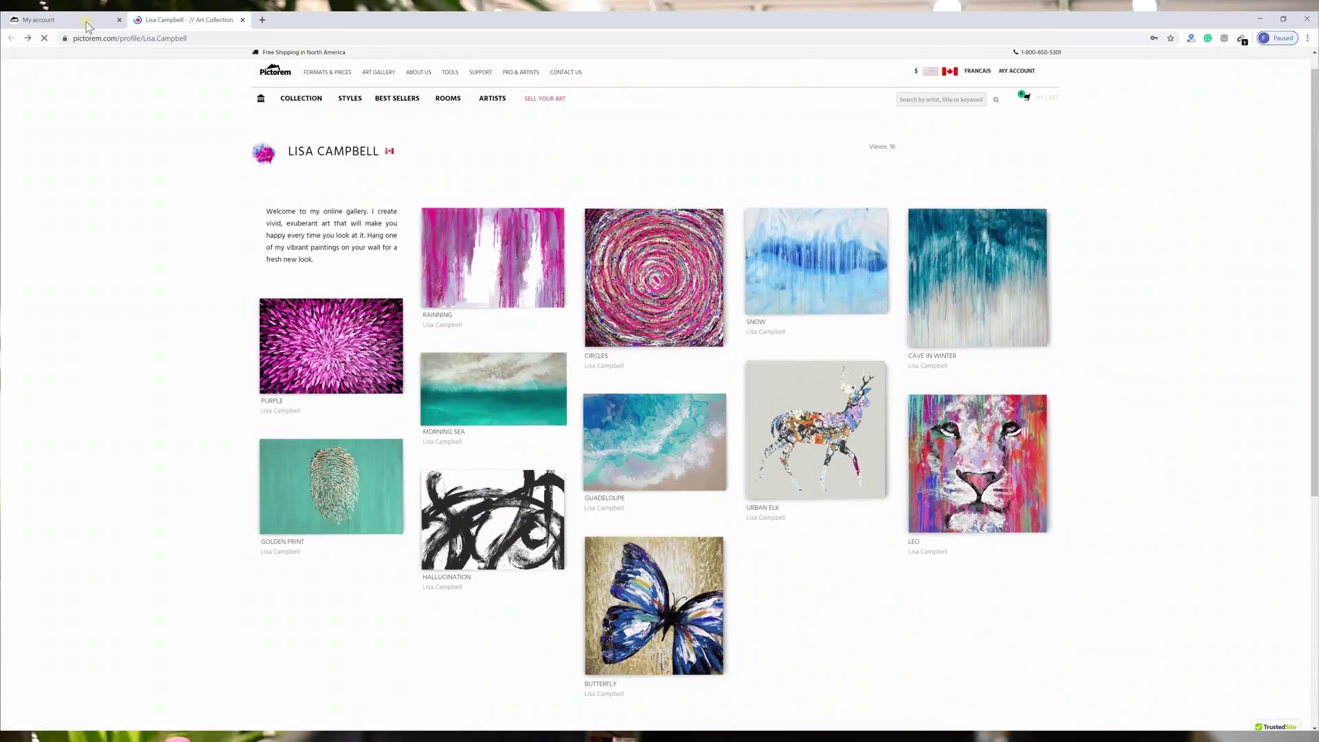
key(ctrl+w)
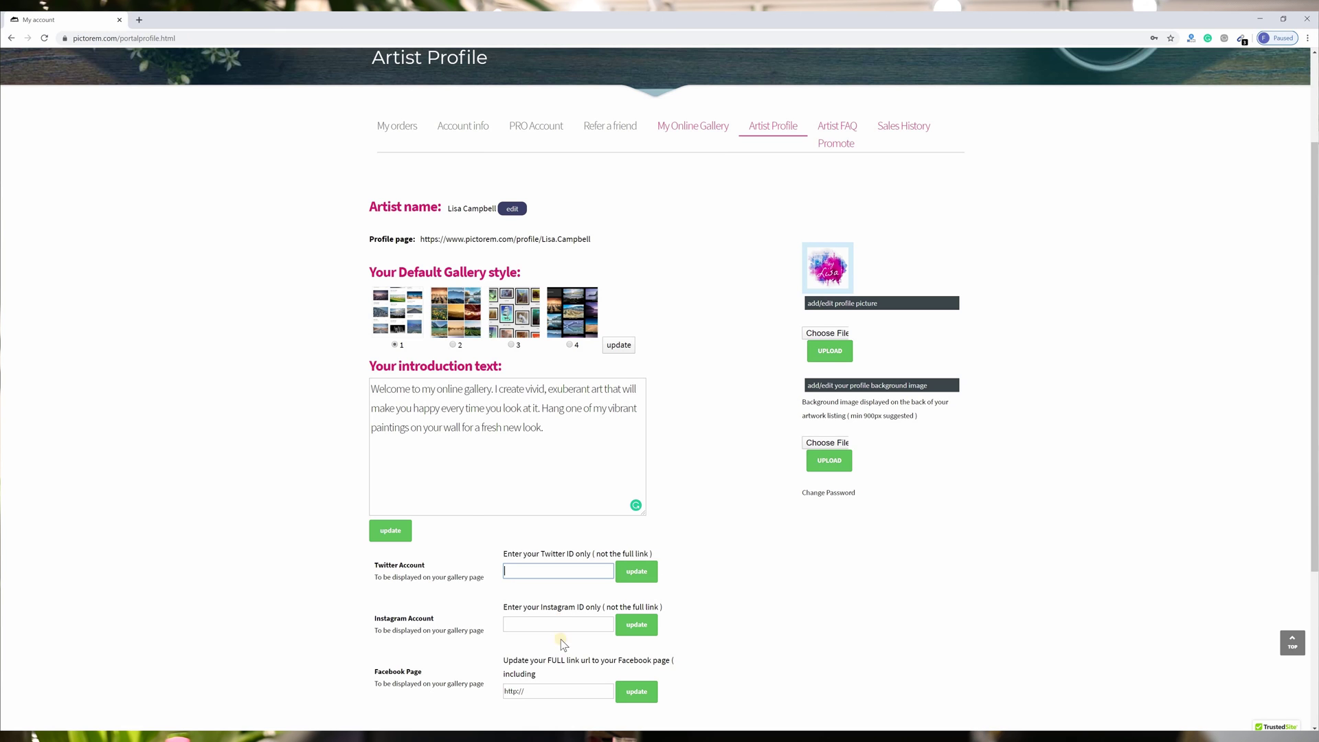
click(559, 689)
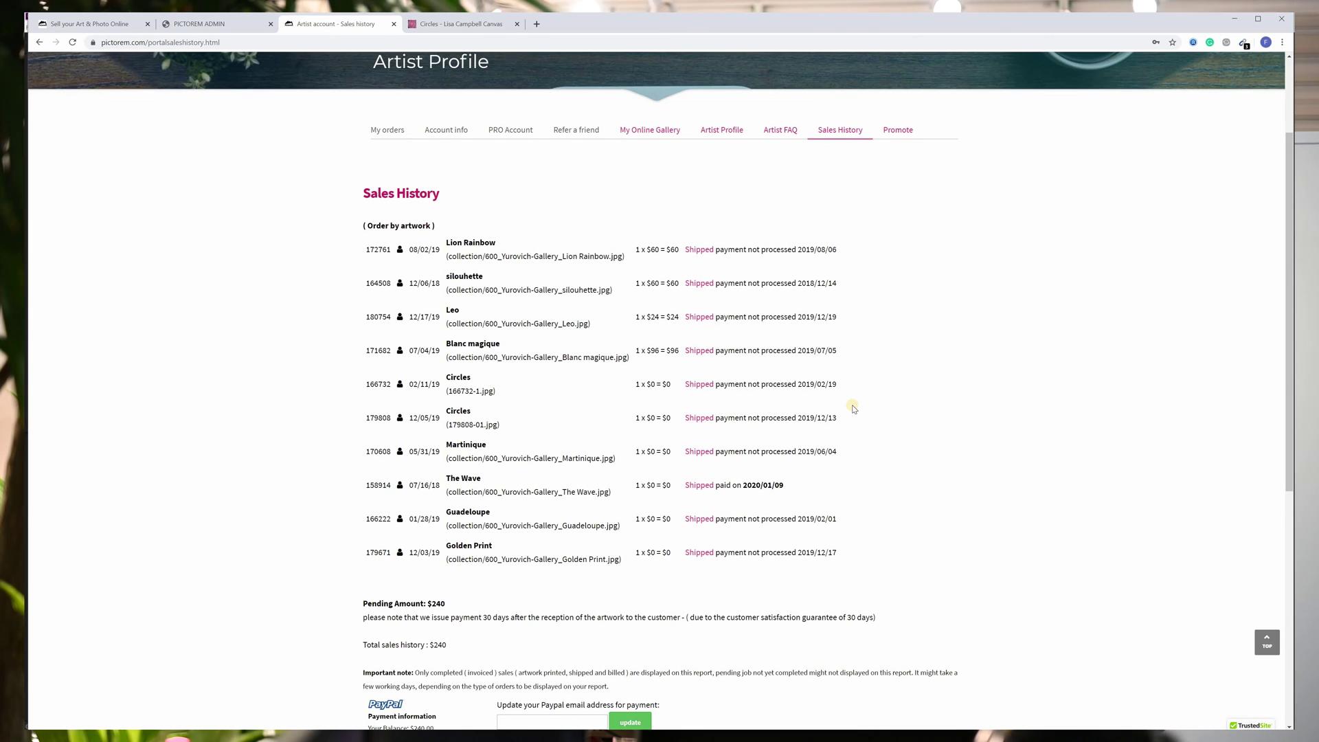
Scroll Sales History to review the shipped orders and the $240 pending payment section.
scroll(537, 465, down, 4)
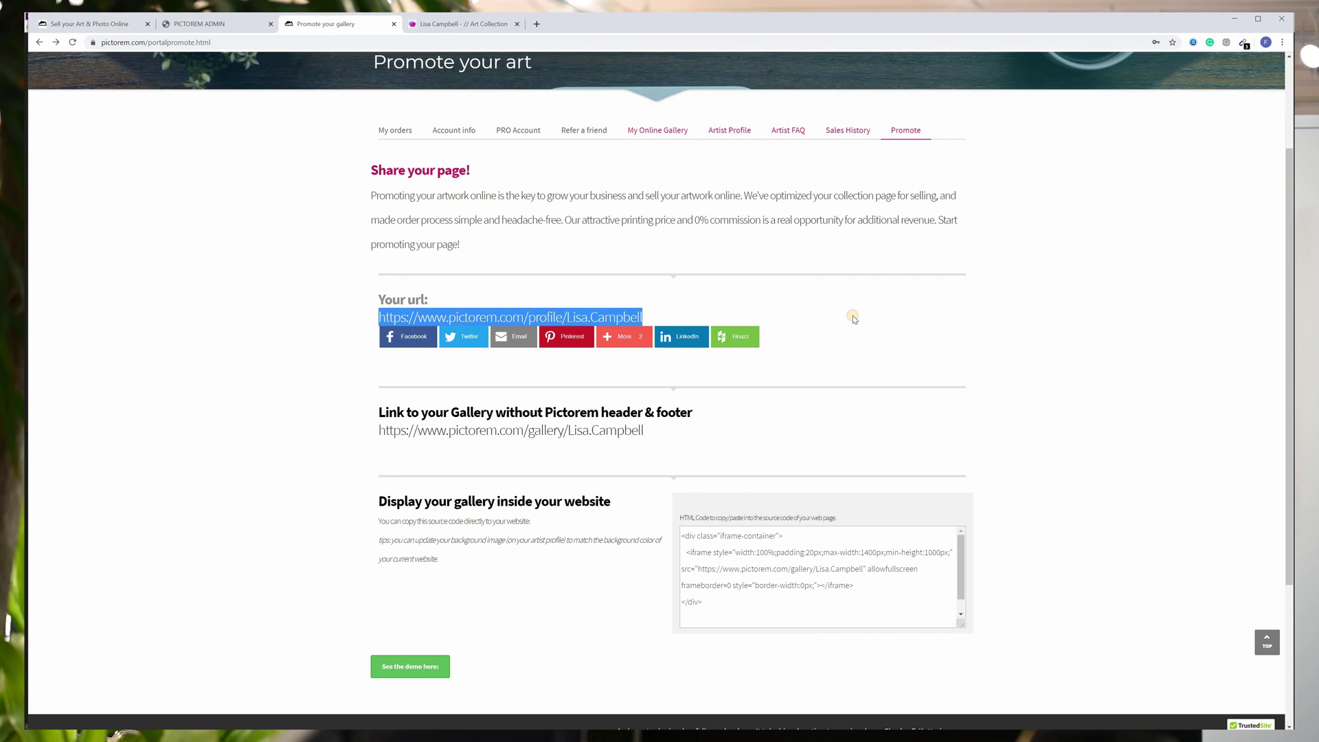
Show the embedded gallery demo on the Promote page and scroll through it.
click(821, 320)
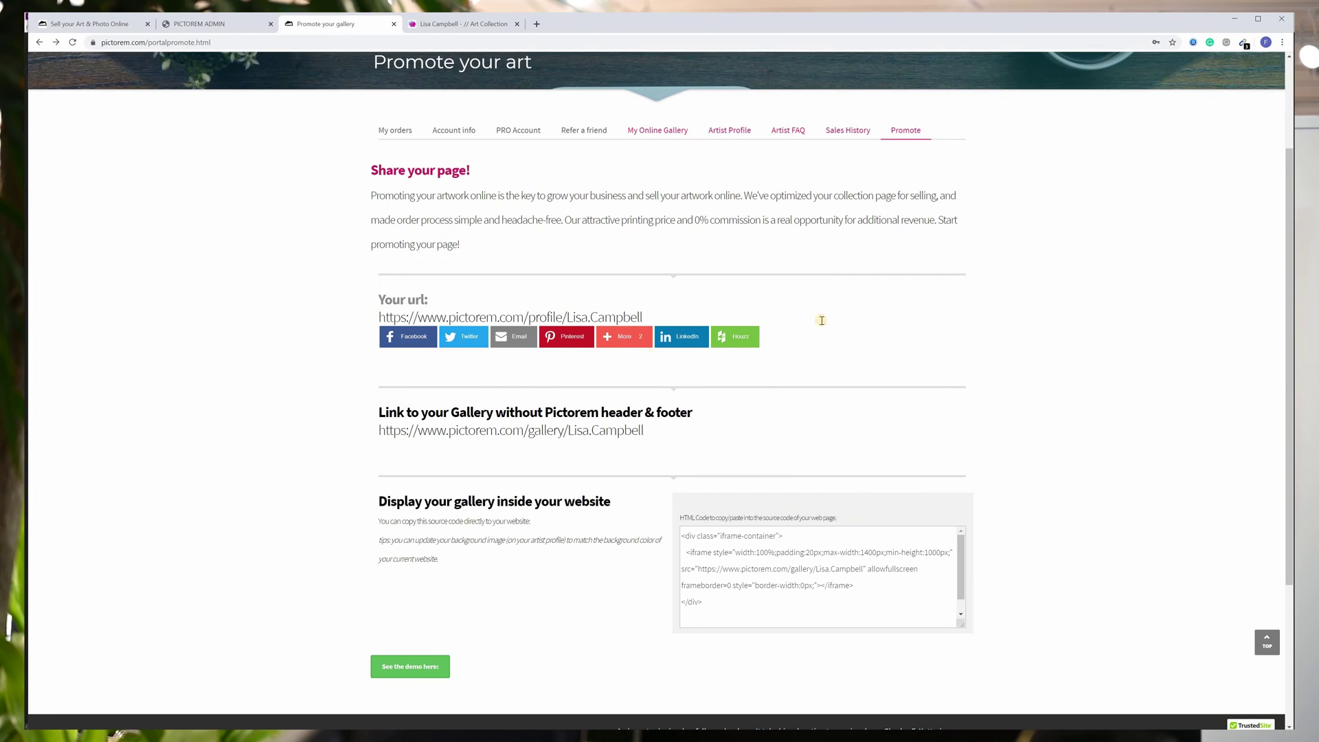
scroll(413, 440, down, 3)
click(412, 451)
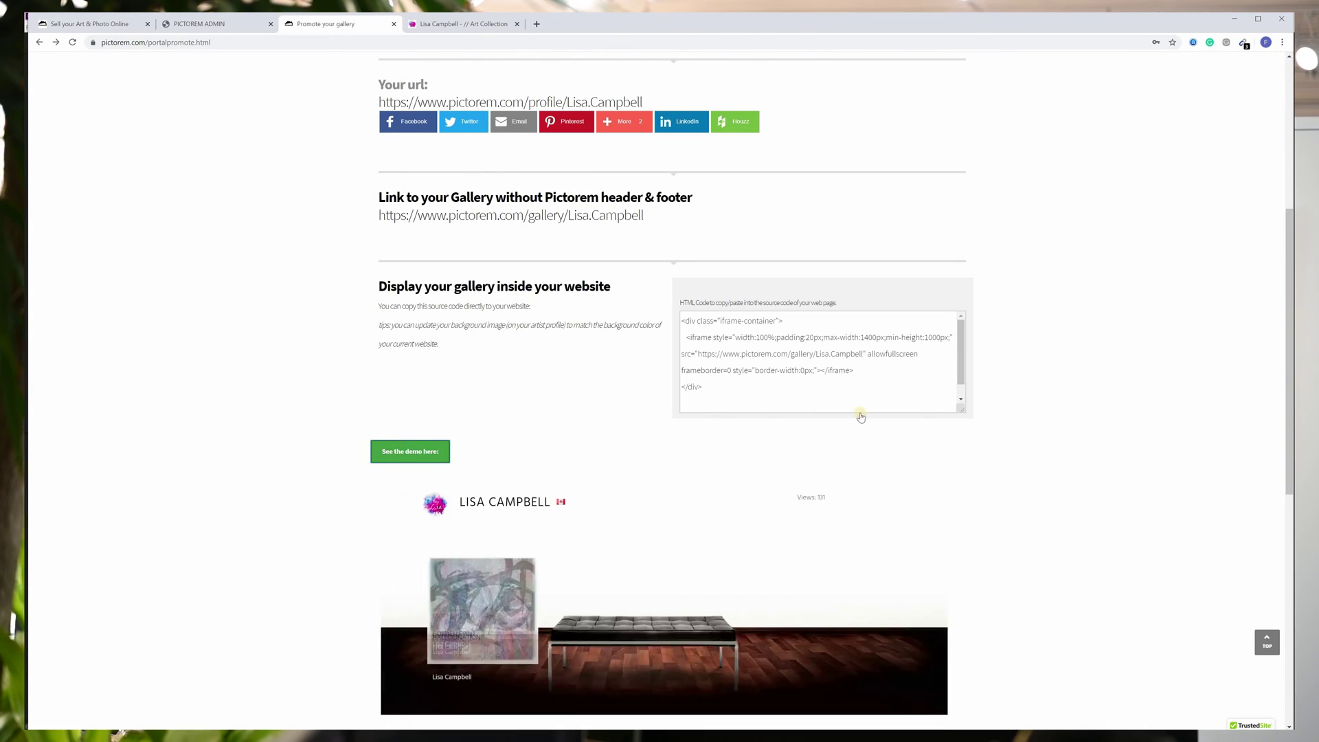
scroll(860, 417, down, 4)
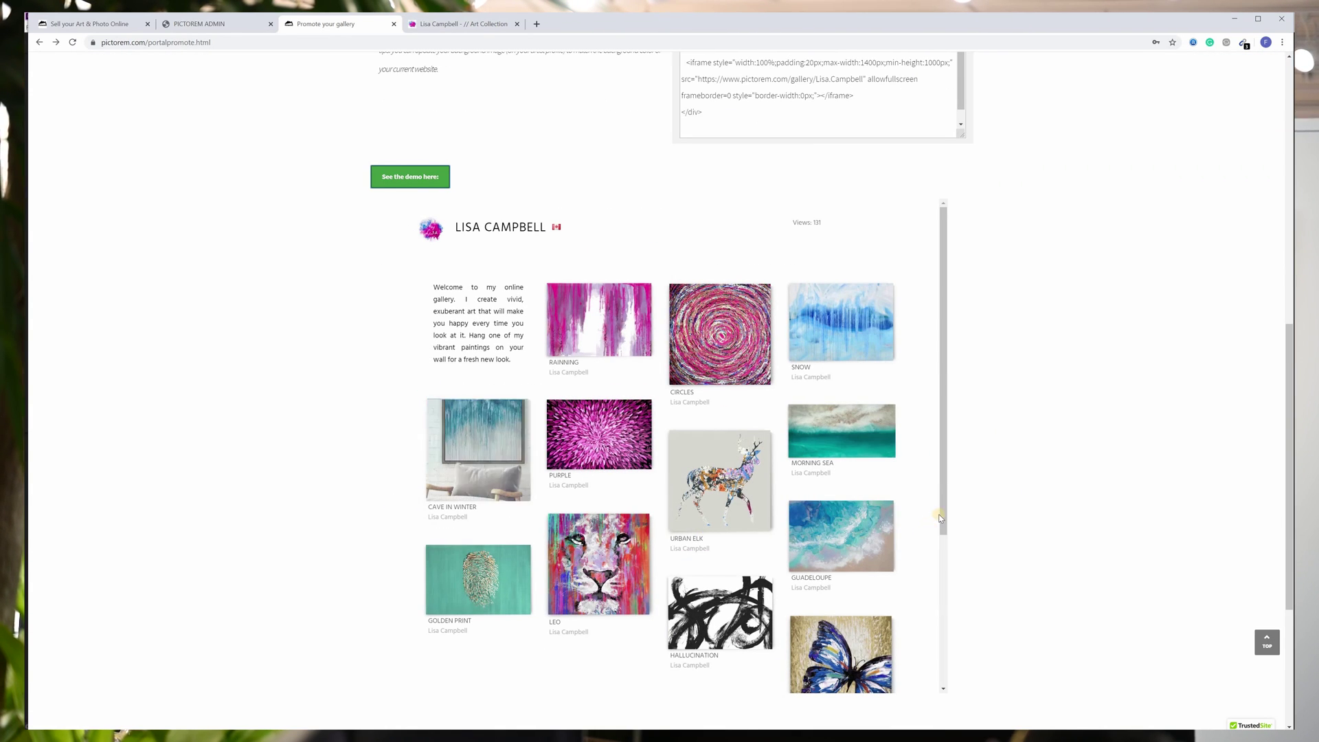
Switch to the public profile gallery and scroll through the Art Collection.
click(485, 26)
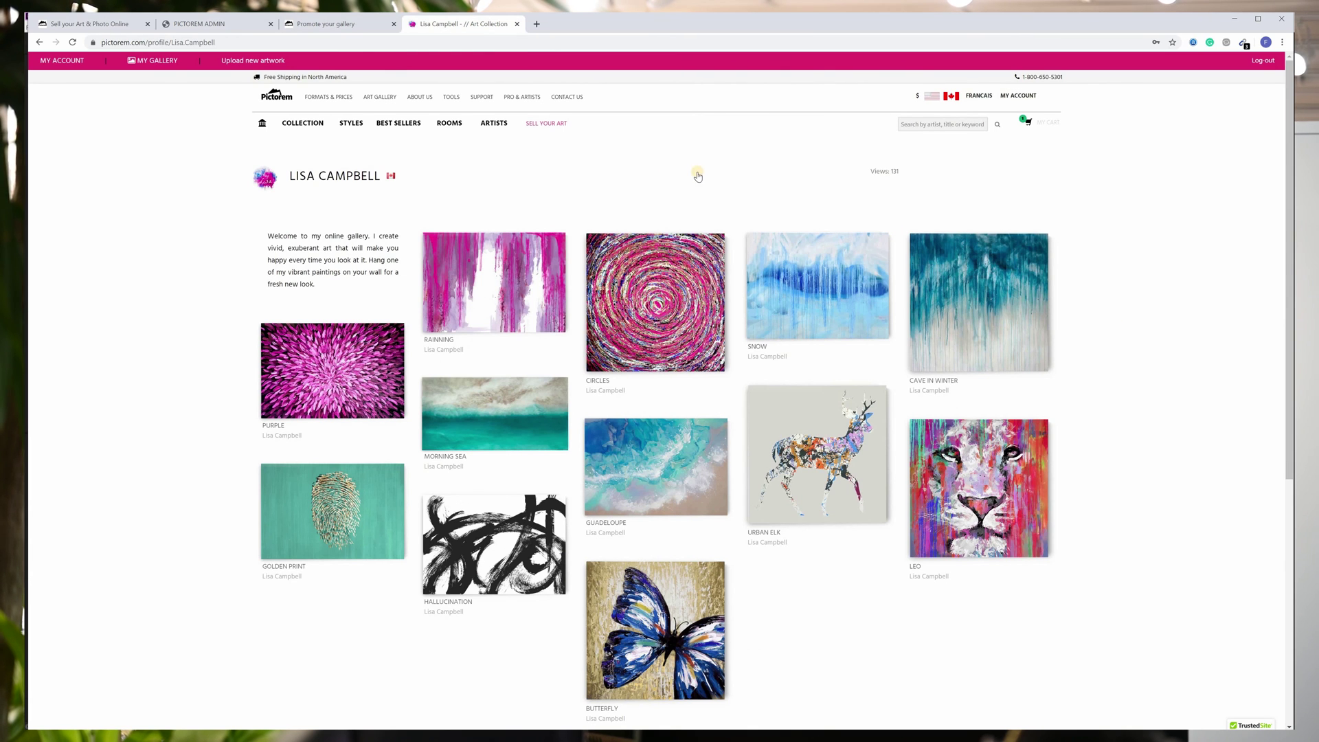
scroll(697, 177, down, 2)
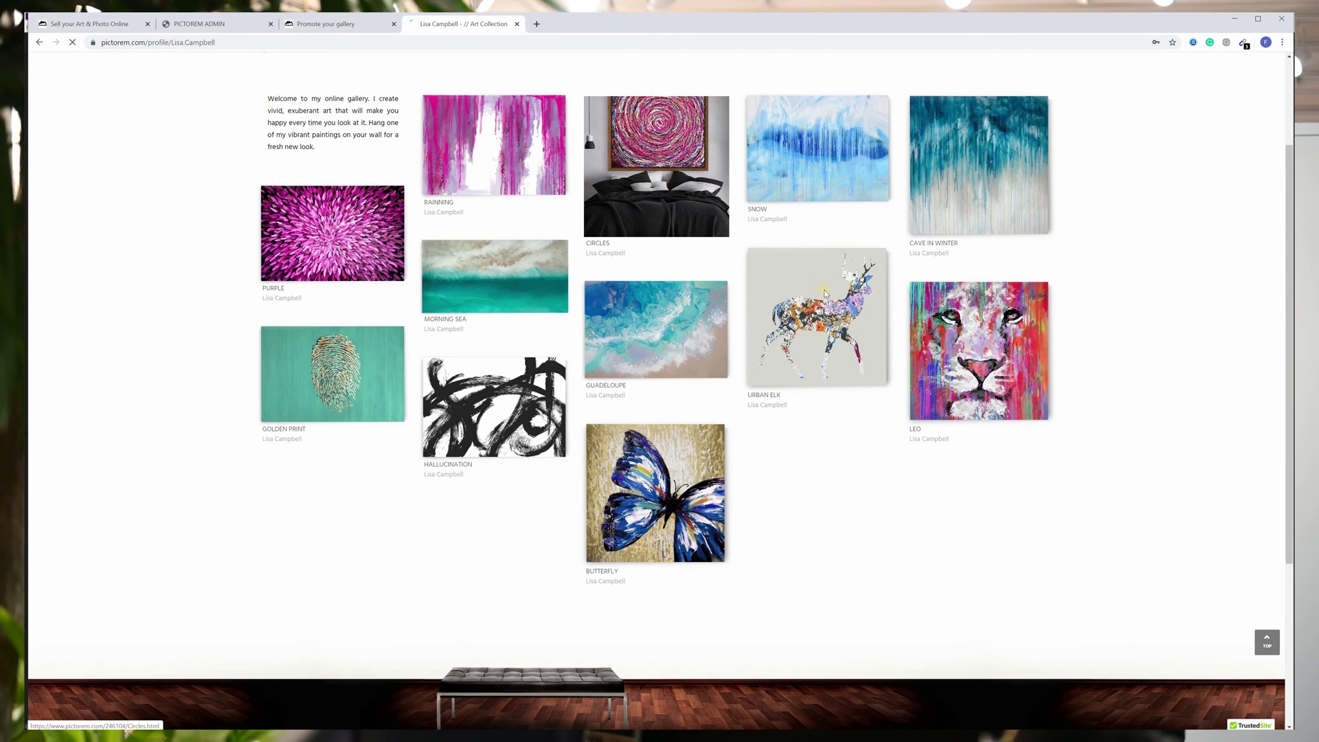
scroll(1030, 360, down, 9)
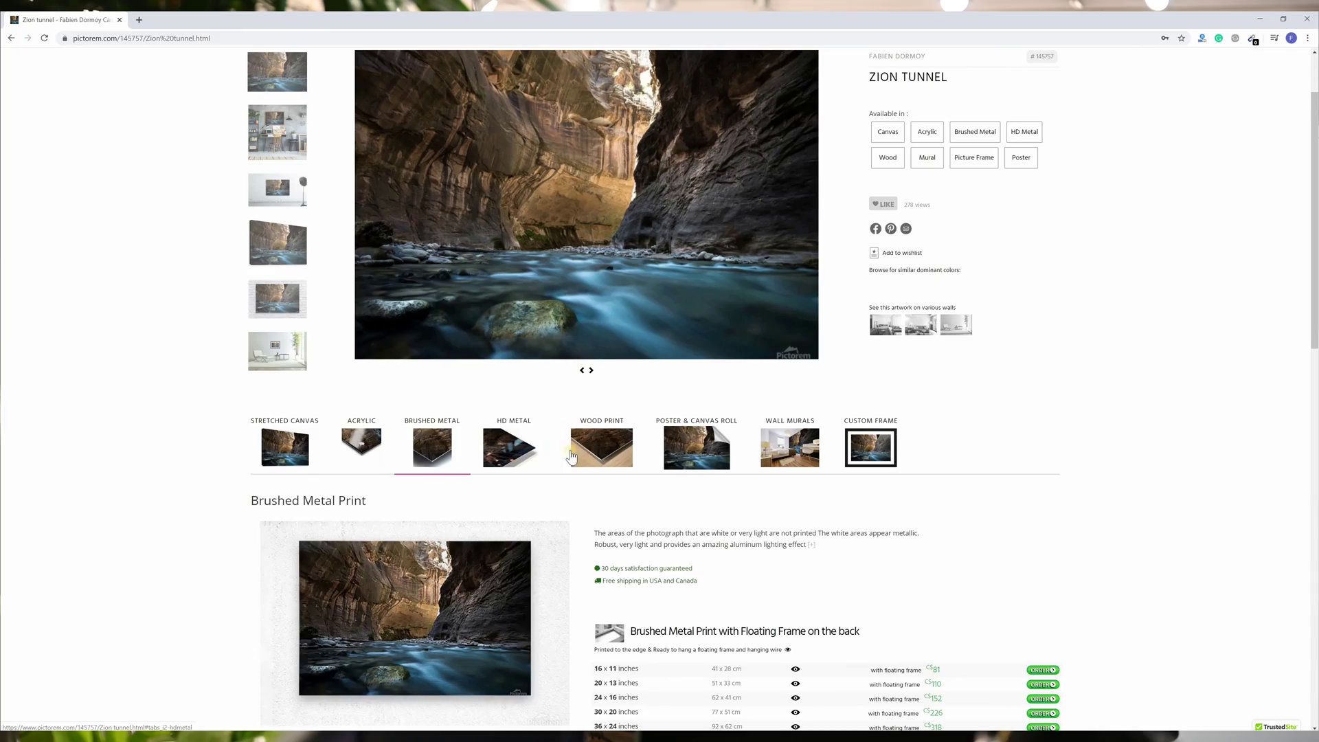
Compare Zion Tunnel's HD Metal, Wood Print, Poster & Canvas Roll and Wall Murals options.
click(571, 457)
click(639, 454)
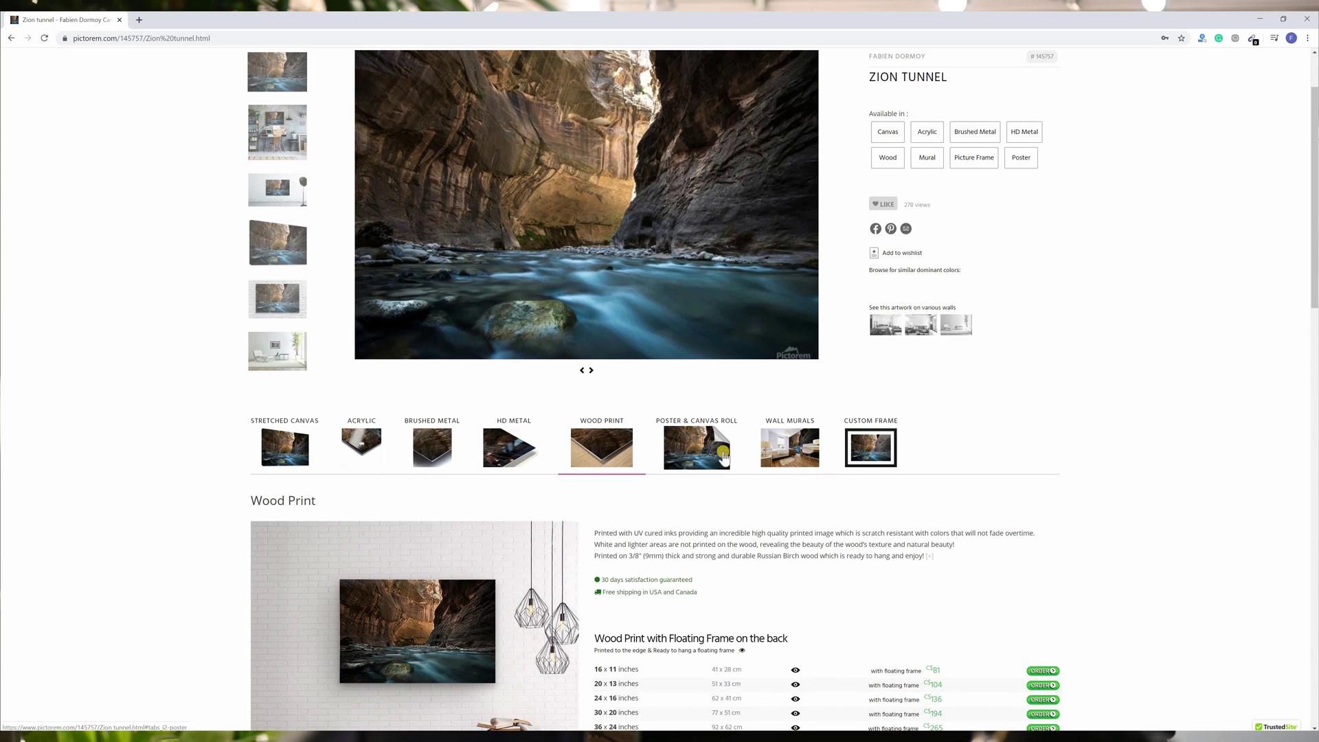
click(723, 457)
click(777, 458)
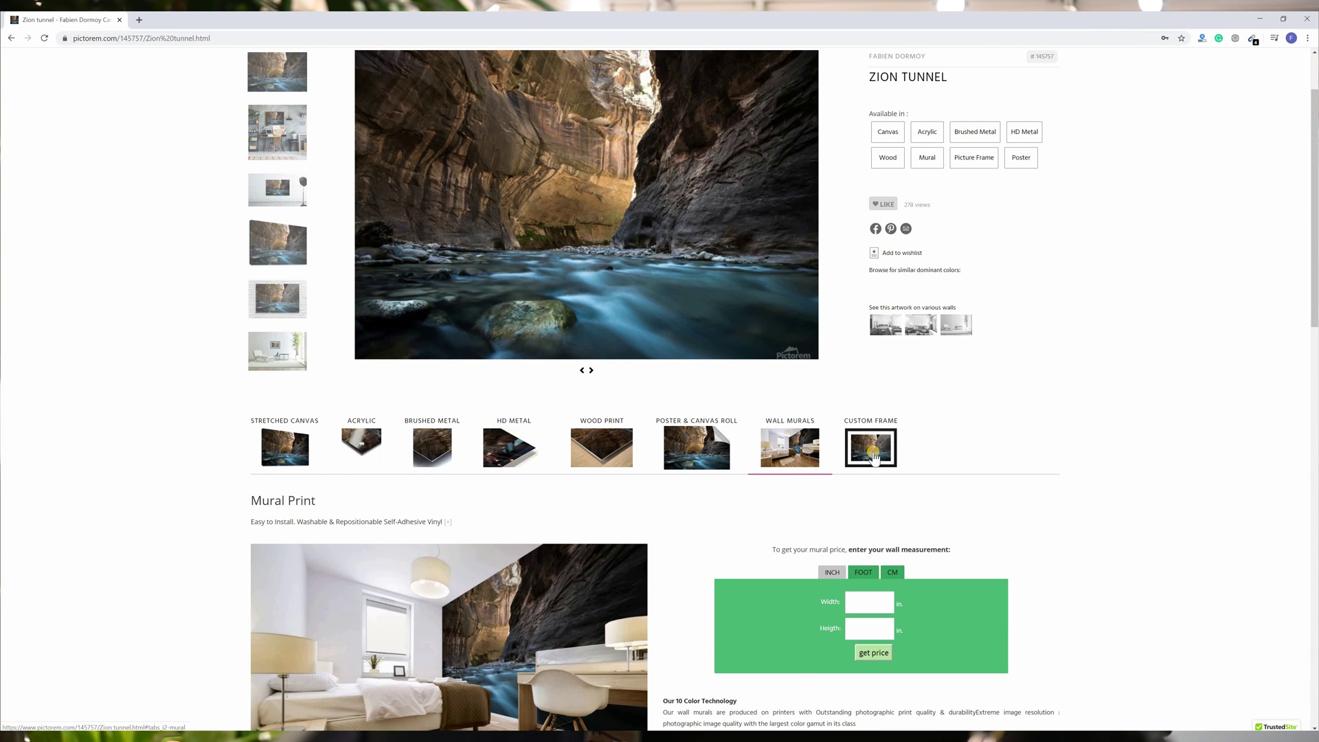